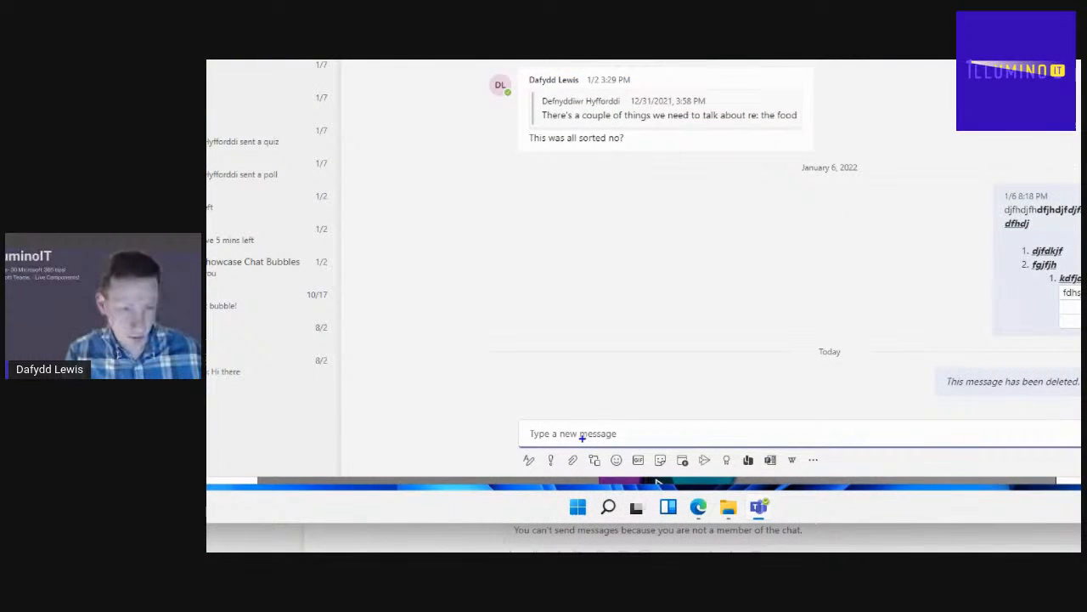
- From a new chat message, open the Loop components list with Table, Checklist and Task list
mouse_move(582, 449)
left_mouse_down()
mouse_move(612, 457)
mouse_move(606, 472)
mouse_move(582, 461)
mouse_move(585, 443)
mouse_move(598, 450)
left_mouse_up()
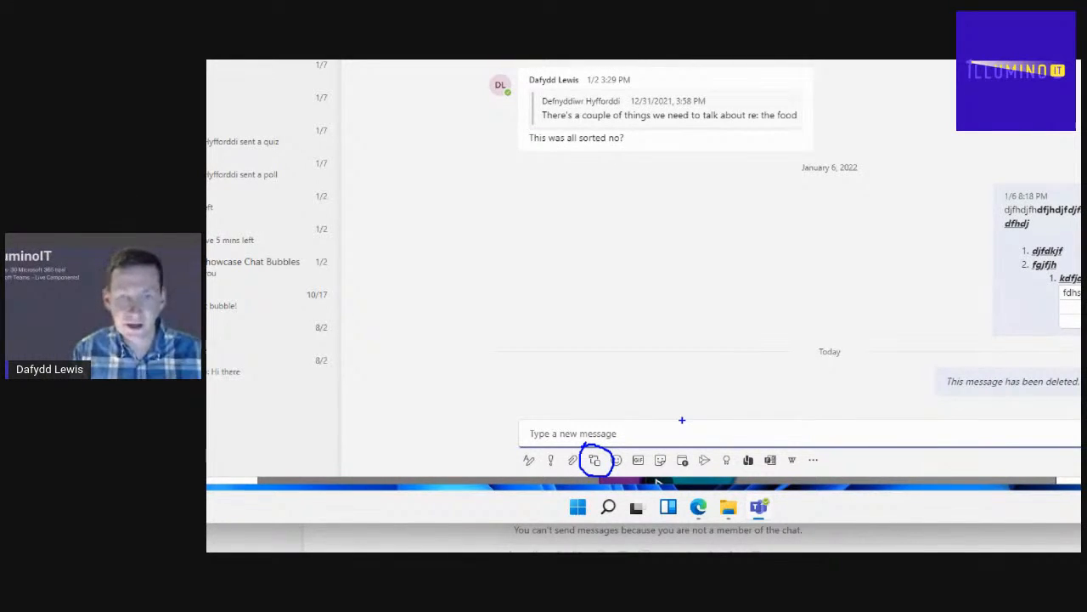
key("Escape")
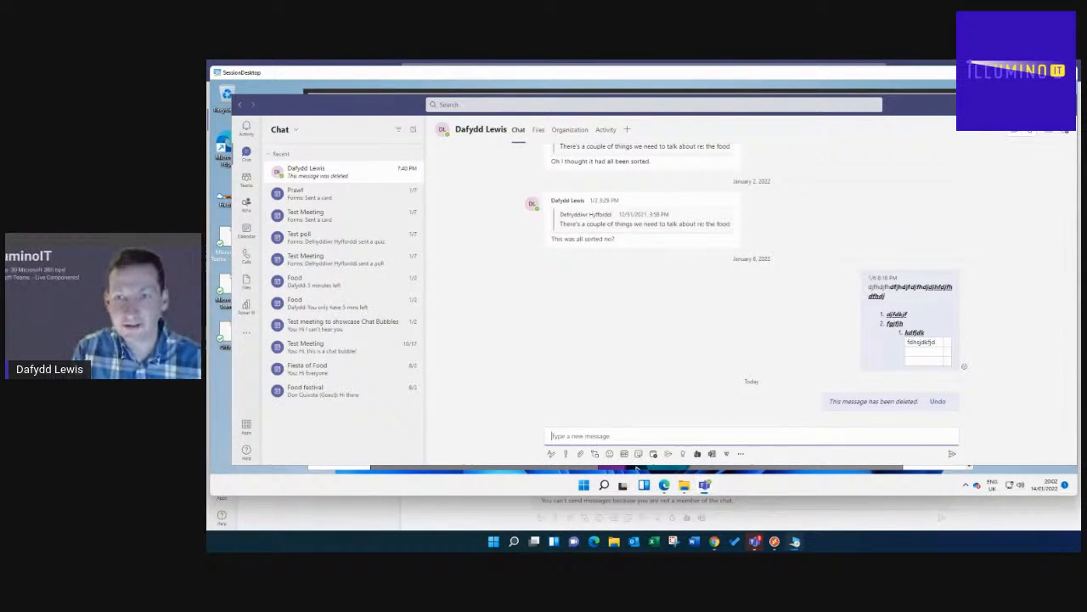
key("super+plus")
mouse_move(999, 131)
left_mouse_down()
mouse_move(949, 138)
mouse_move(952, 95)
left_mouse_up()
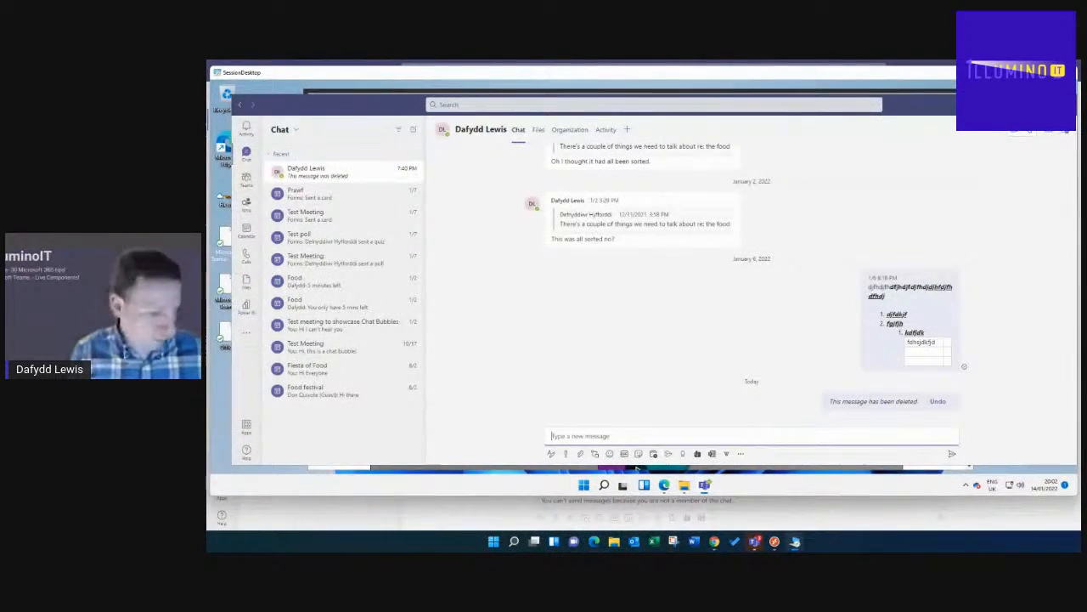
left_click(986, 105)
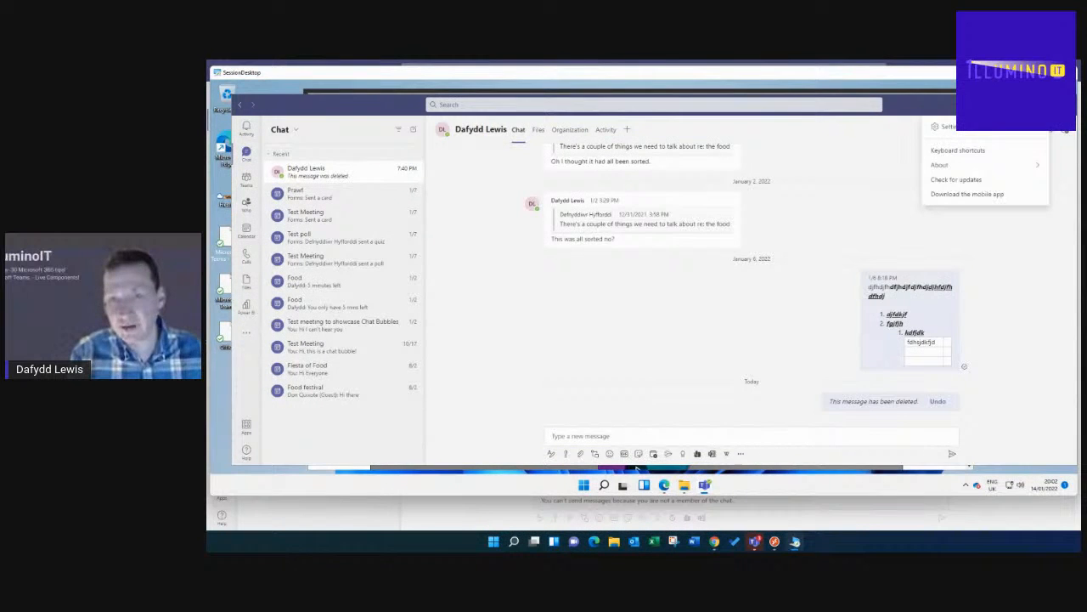
mouse_move(957, 166)
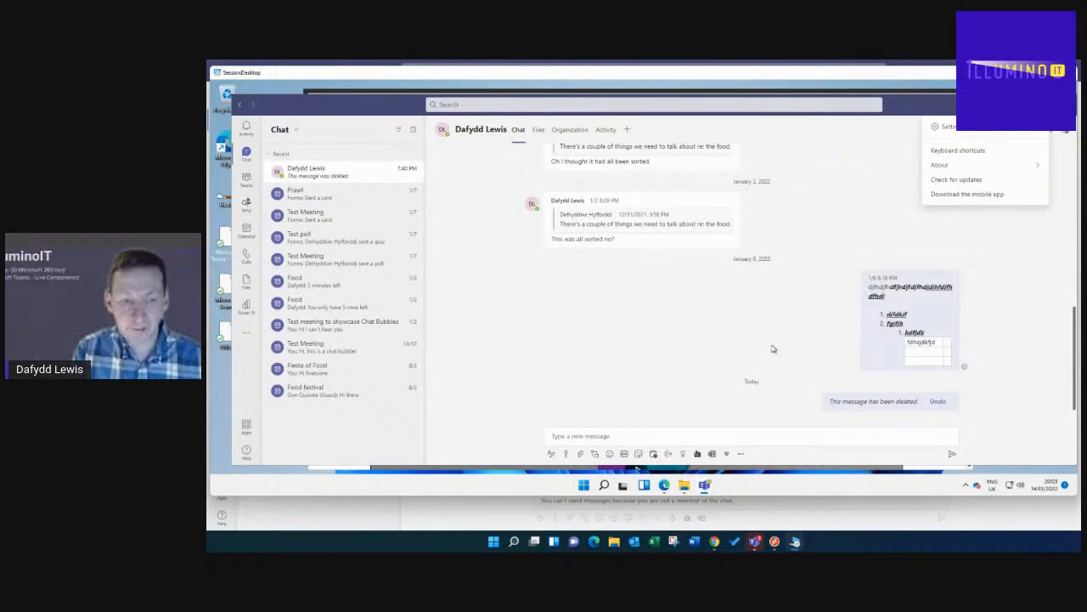
left_click(851, 228)
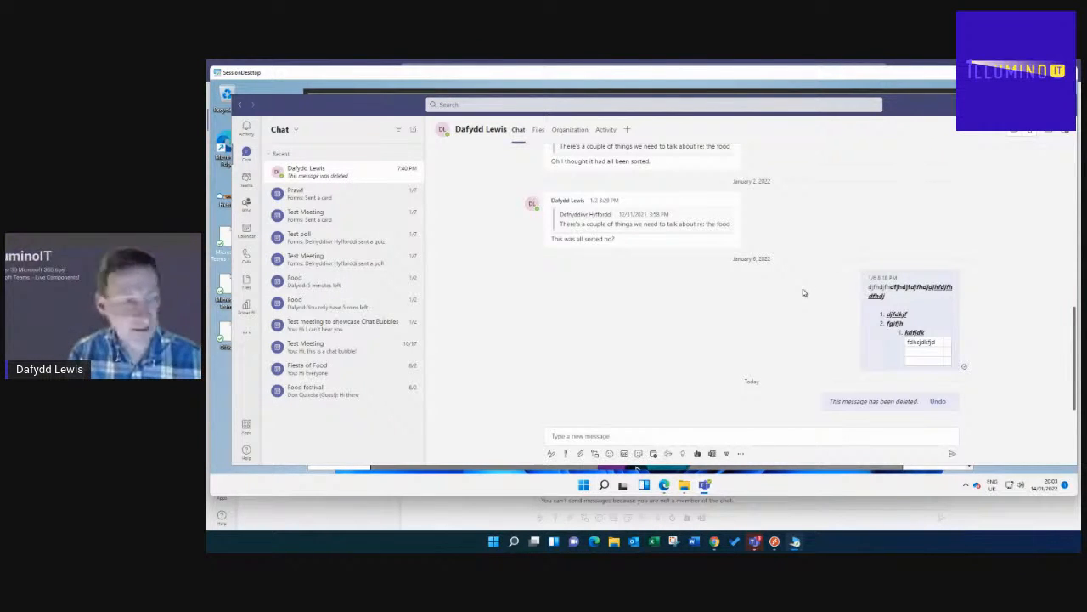
left_click(582, 436)
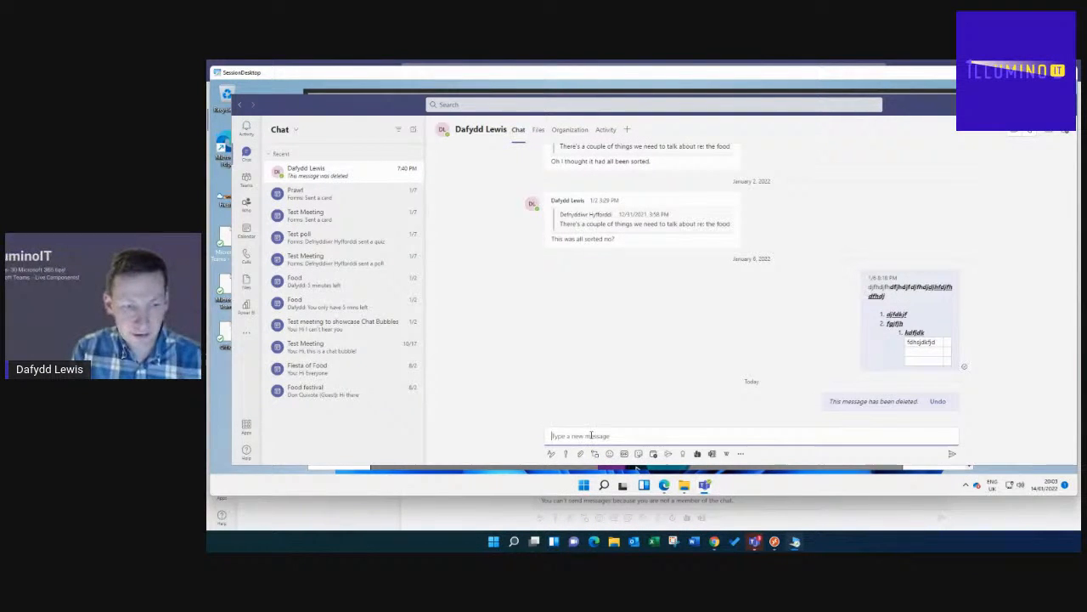
left_click(595, 455)
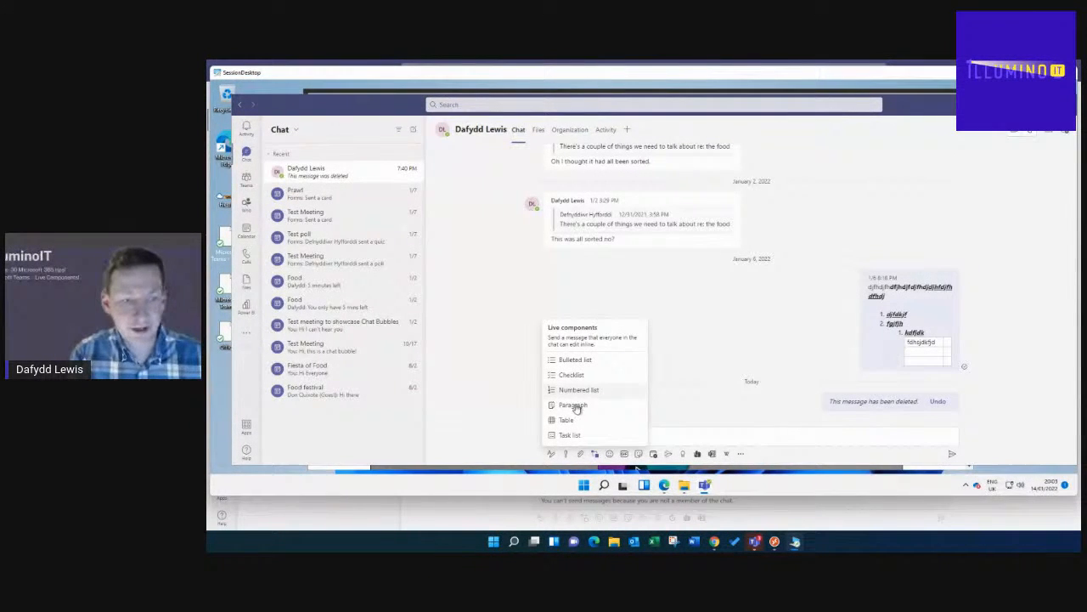
- Insert an empty, untitled Table live component into the chat message box
mouse_move(567, 425)
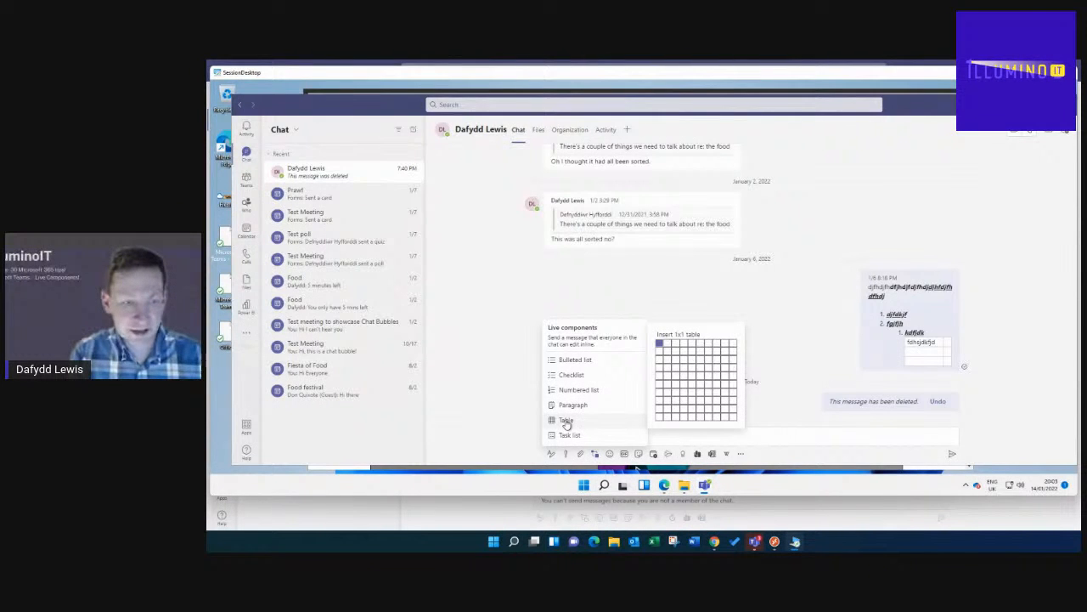
left_click(676, 354)
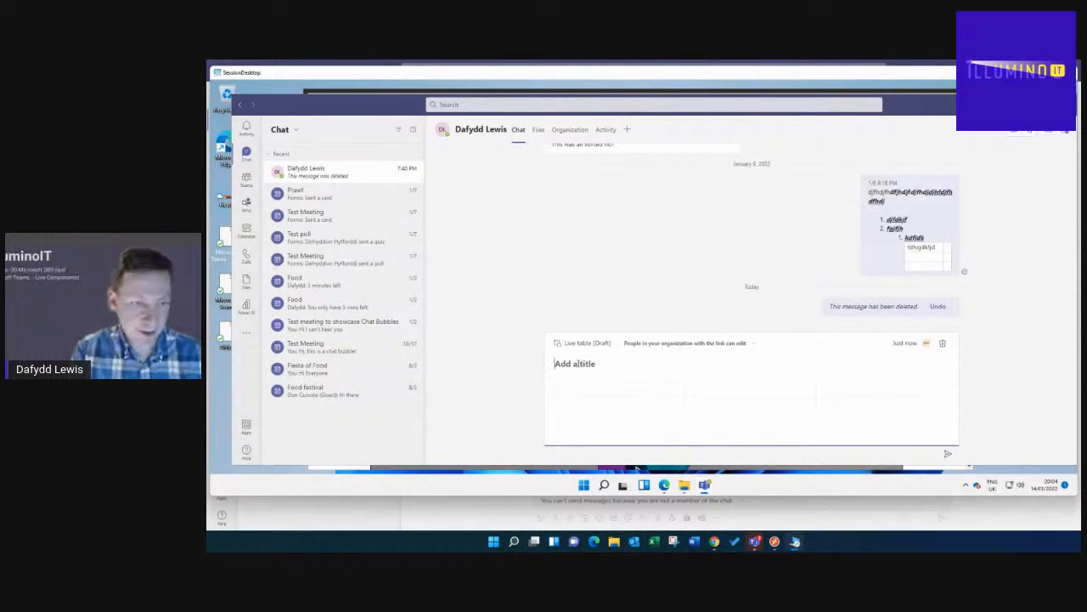
- Title the table 'Schedule' and enter Mon and Tue in the first column
type("Schedule")
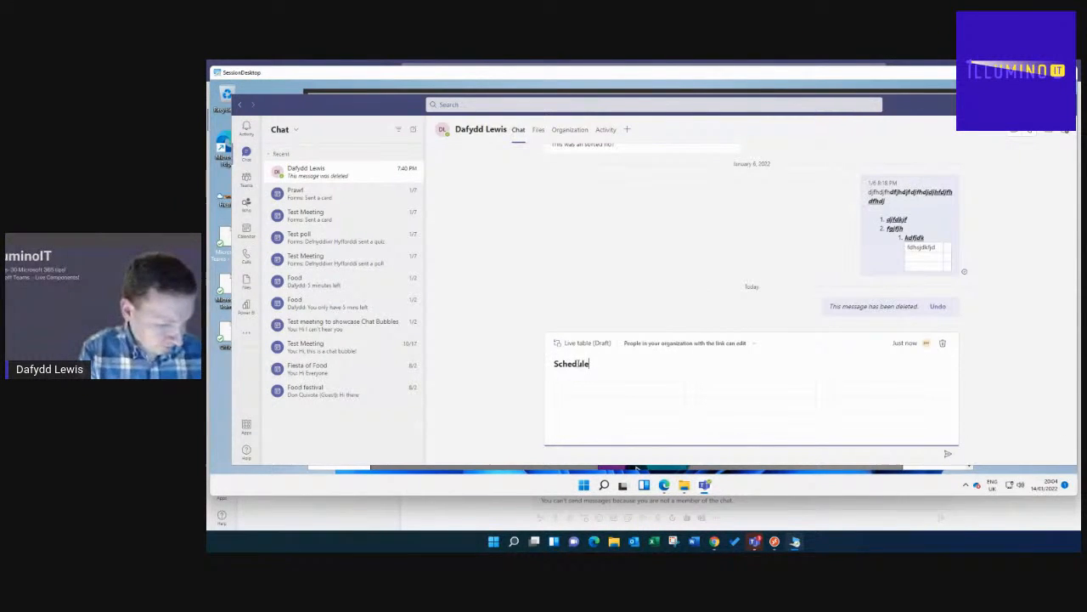
left_click(575, 390)
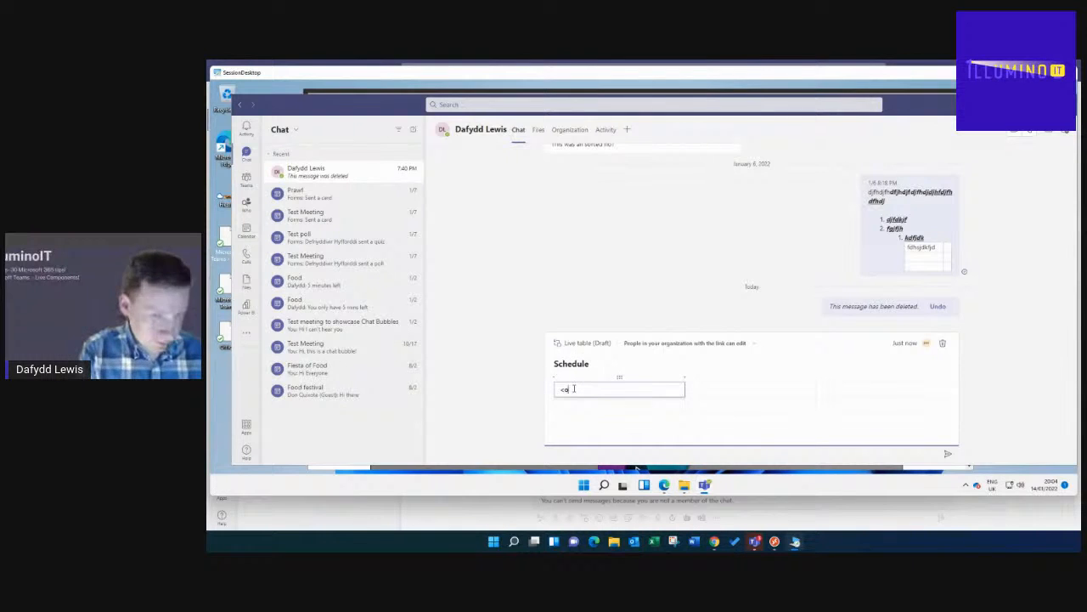
type("Mon")
key("Return")
type("Tue")
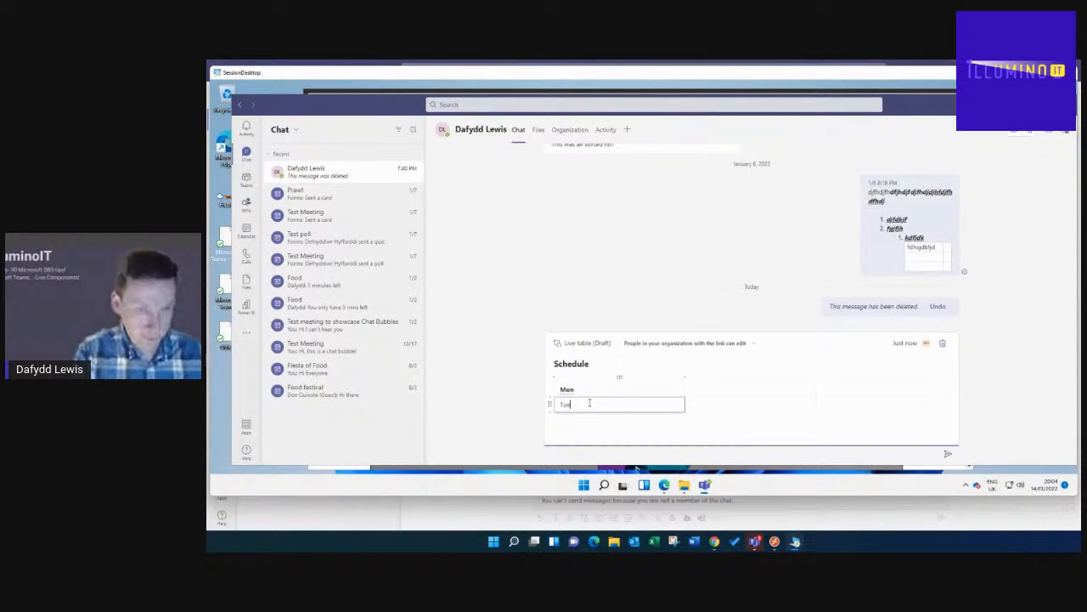
- Fill the other cells: Lamb and Beef in column two, Juice and Wine in column three
left_click(710, 389)
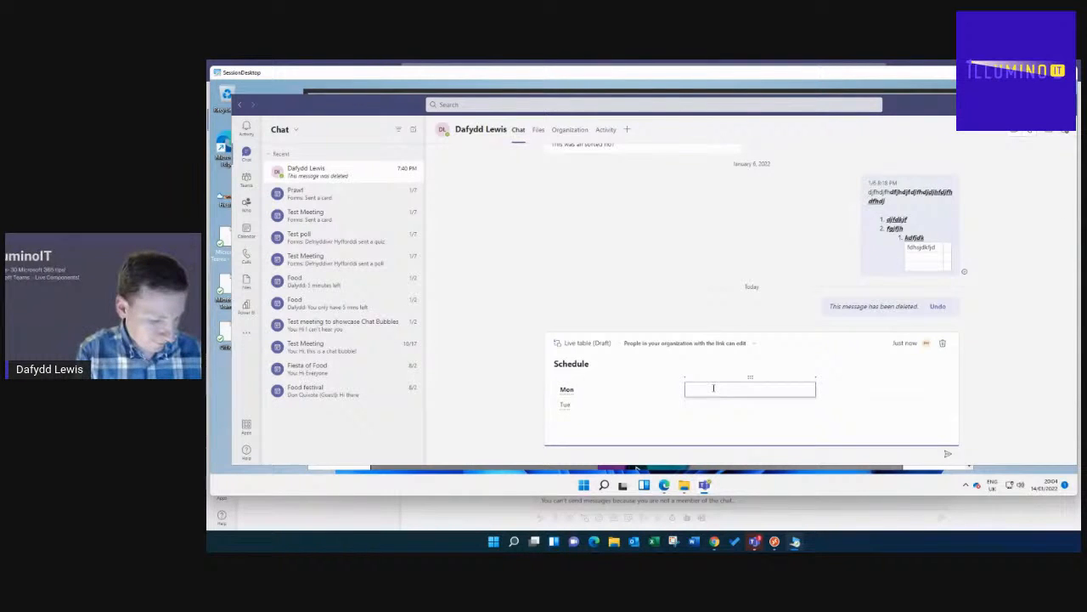
type("amb")
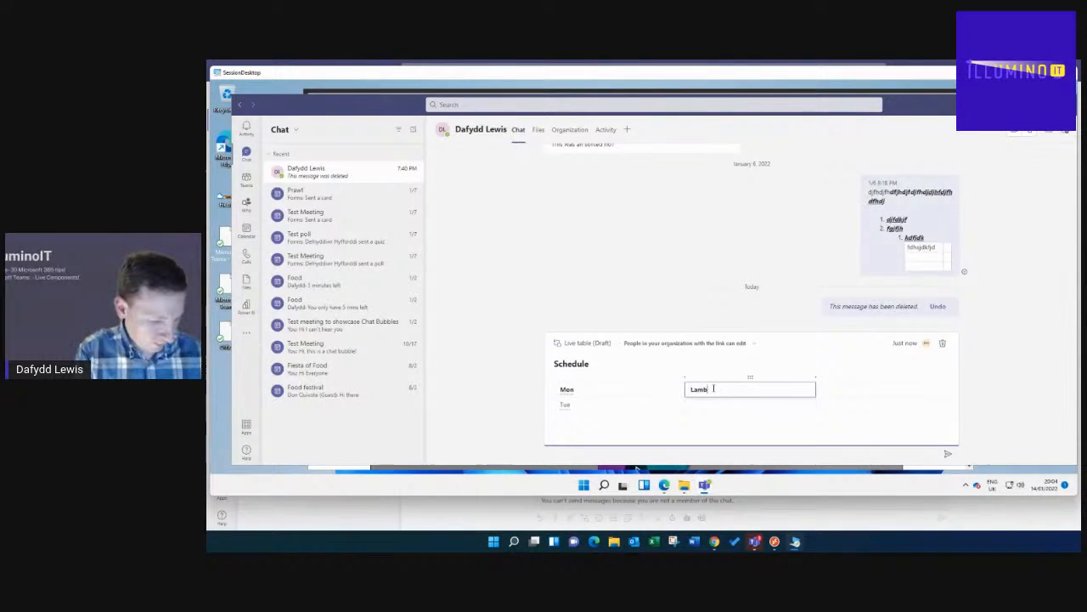
left_click(715, 403)
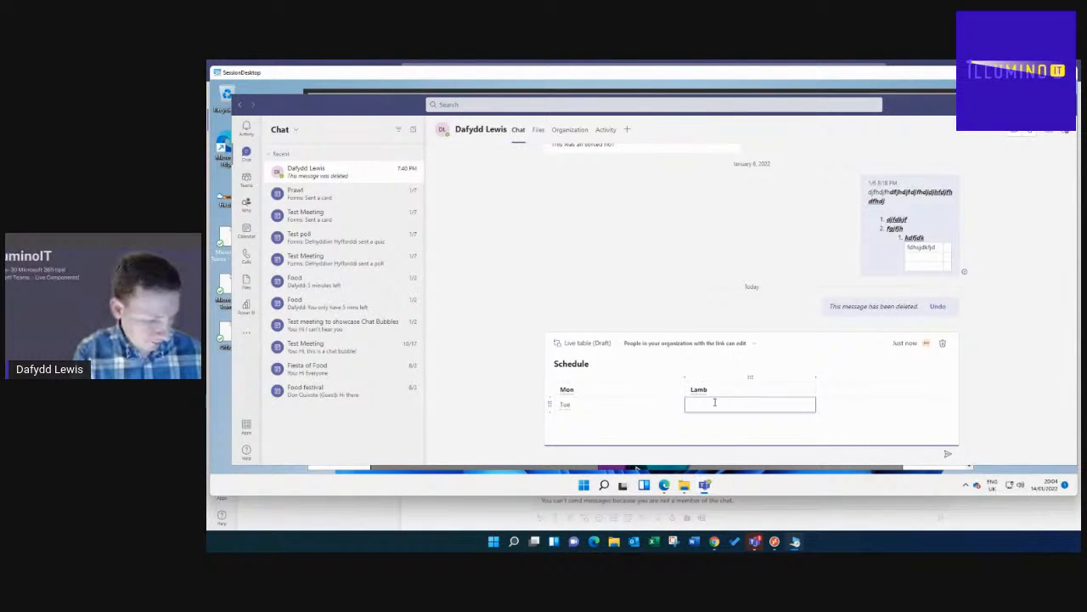
type("Beef")
left_click(885, 388)
type("Juice")
left_click(868, 403)
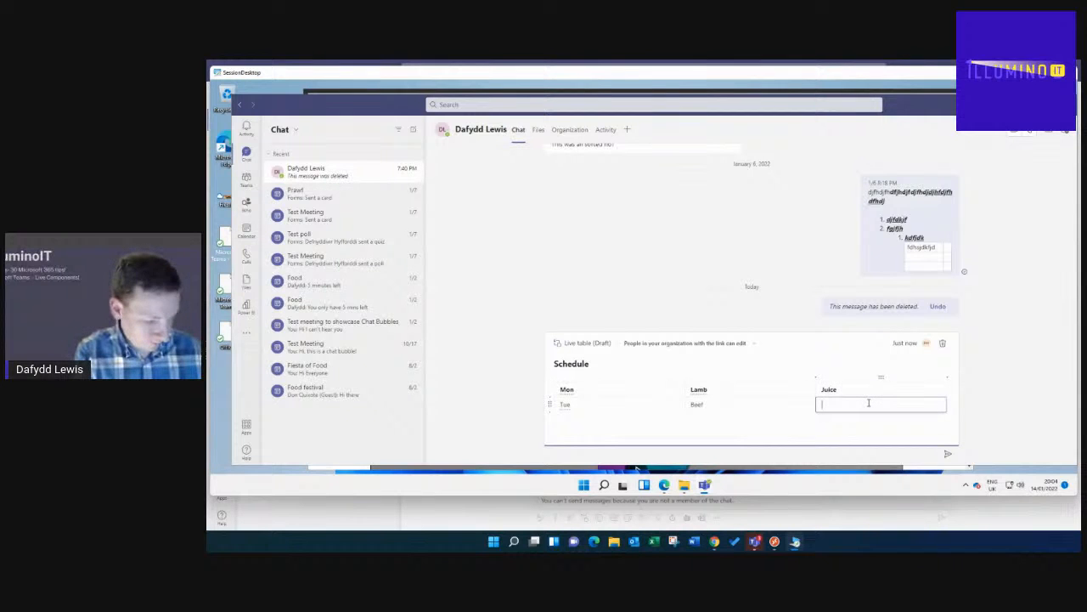
type("Wine")
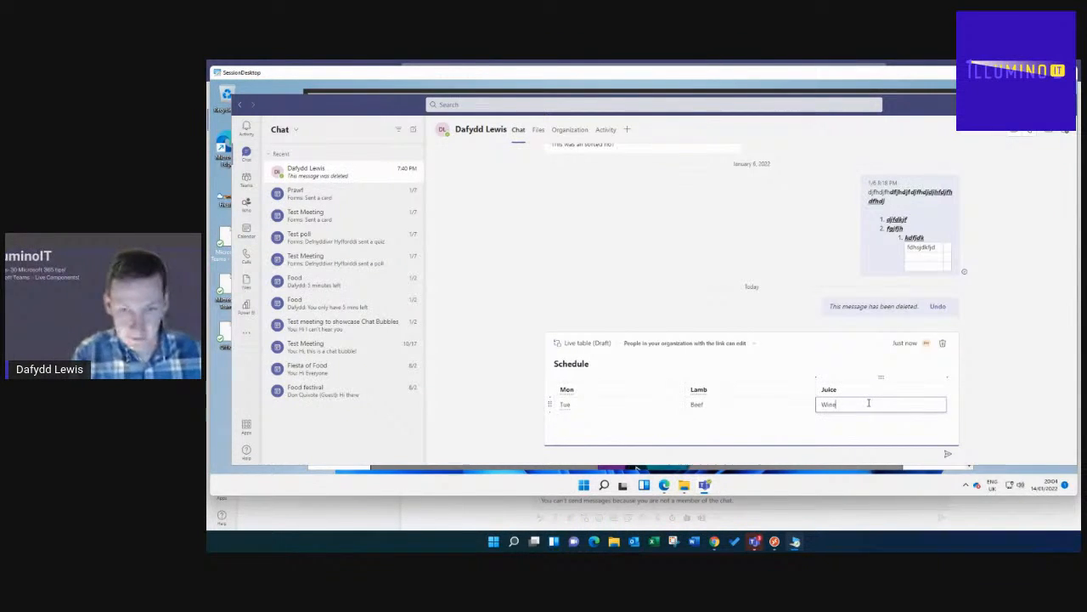
left_click(853, 421)
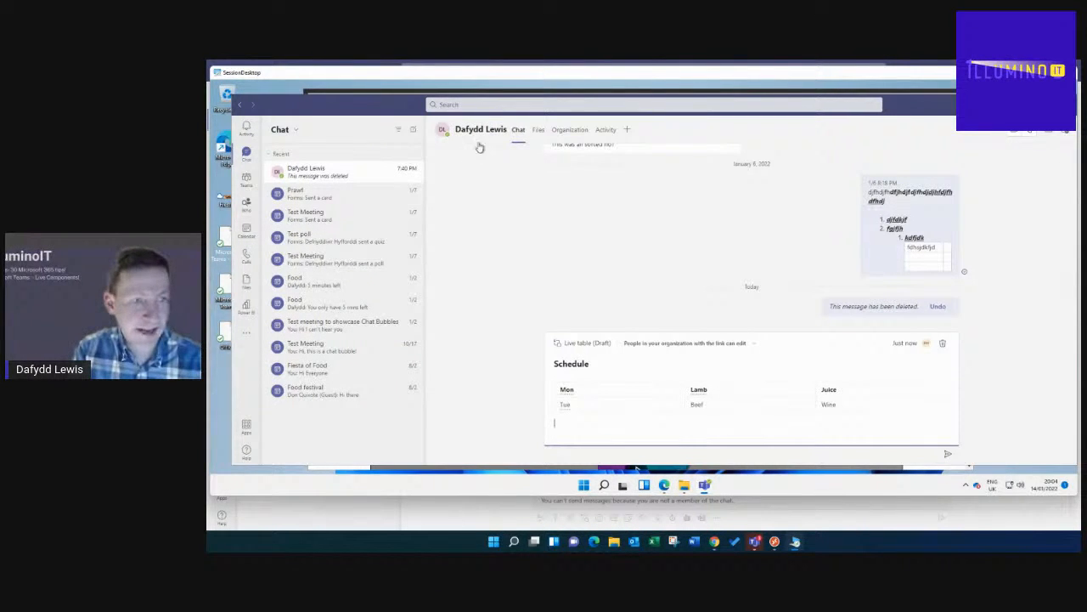
mouse_move(907, 346)
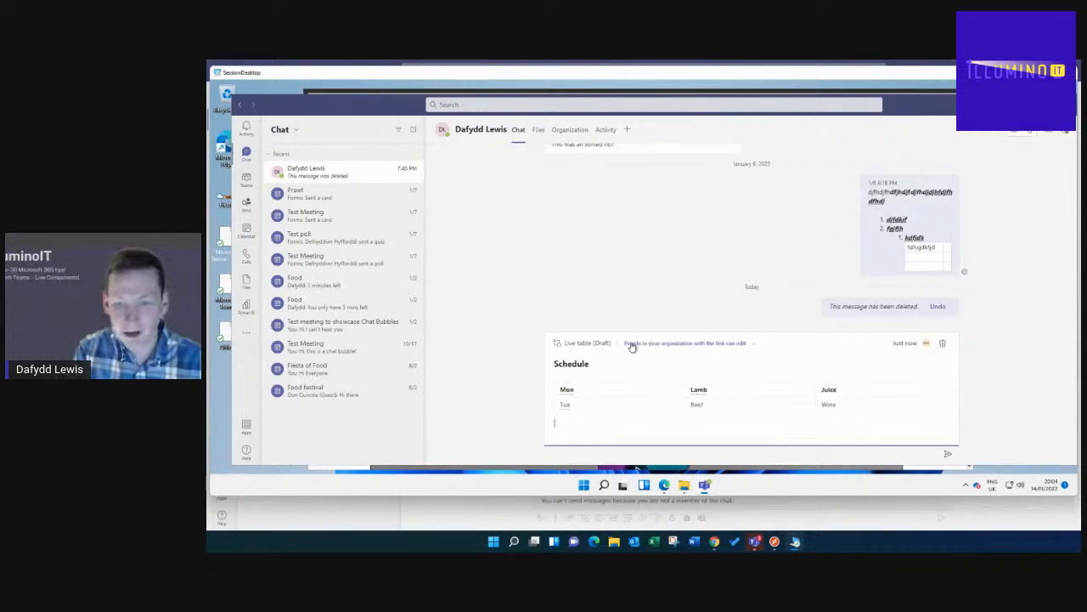
- Switch the table's link to Specific people and add the Training 1 account
left_click(704, 344)
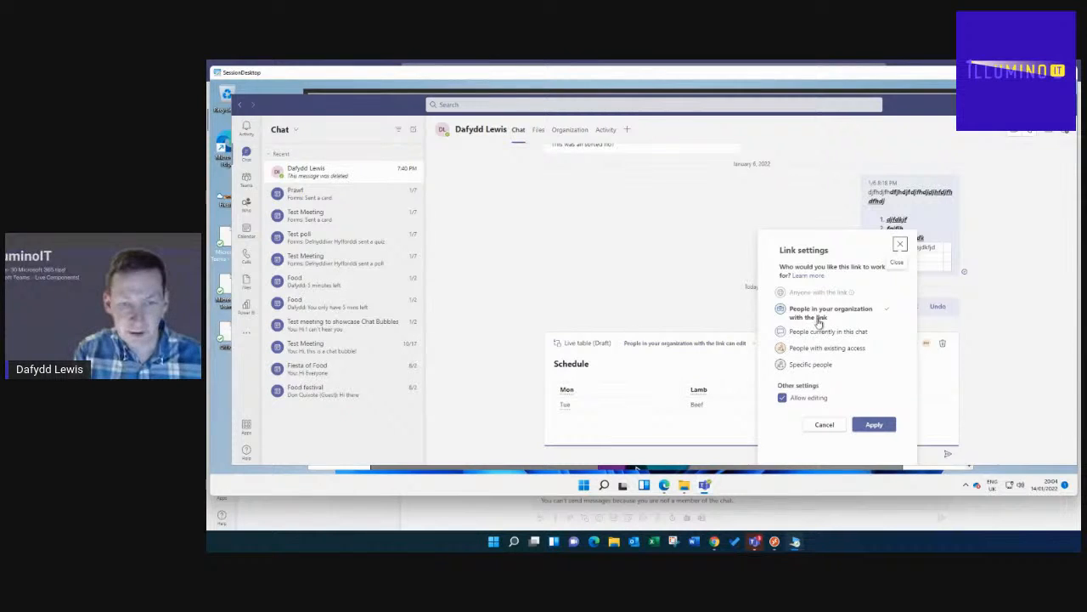
left_click(813, 364)
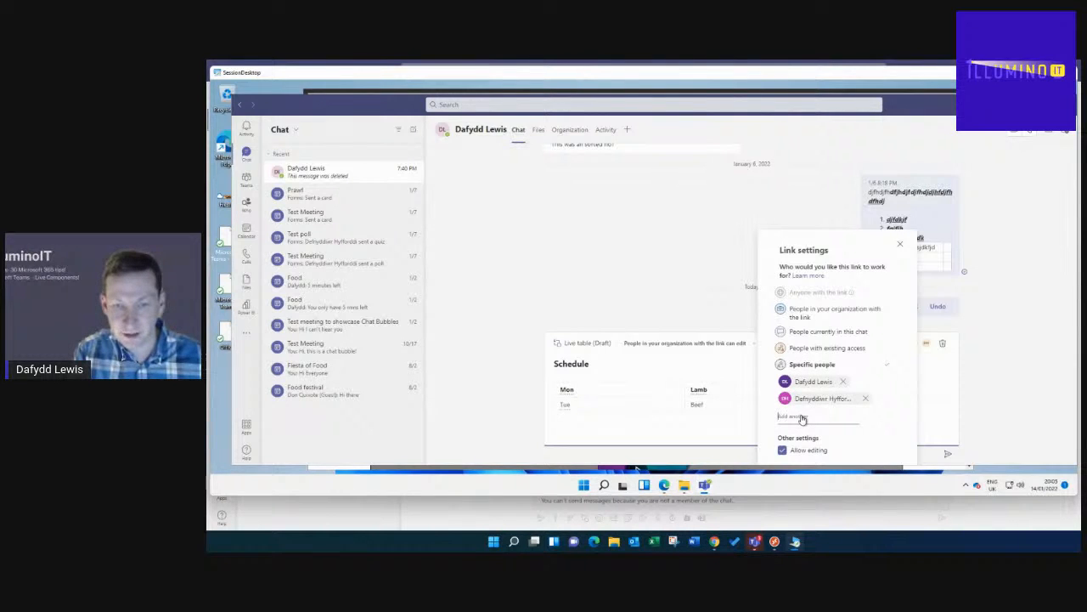
type("train")
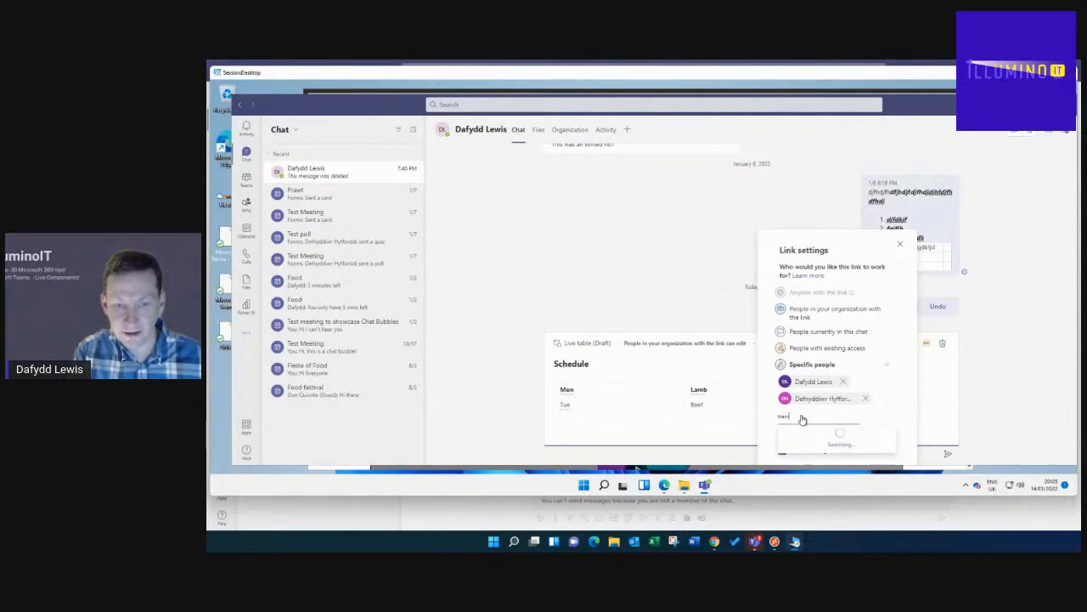
type("i")
left_click(817, 436)
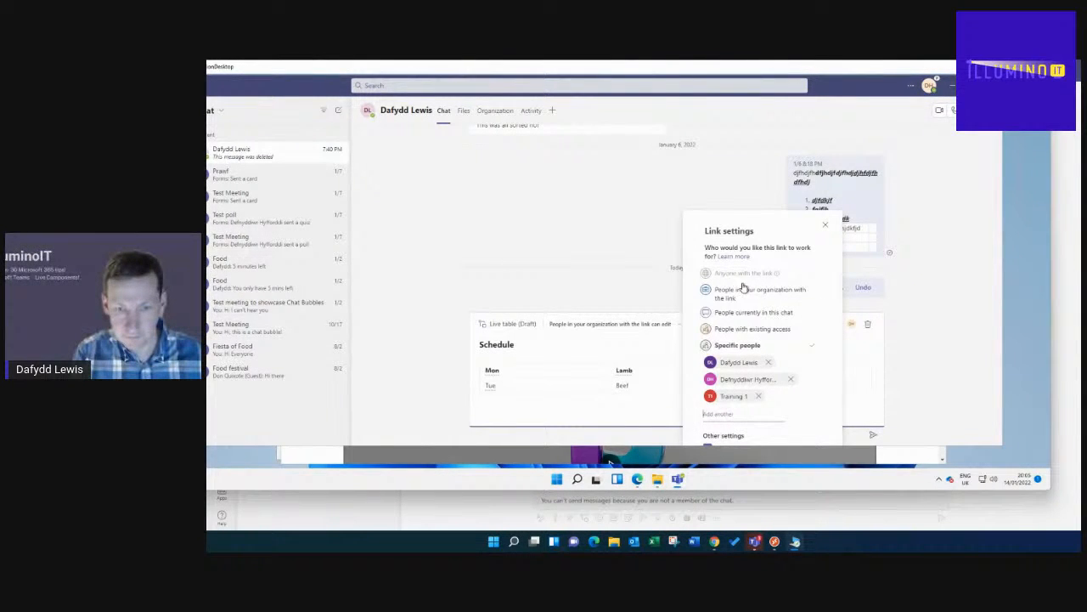
left_click(825, 224)
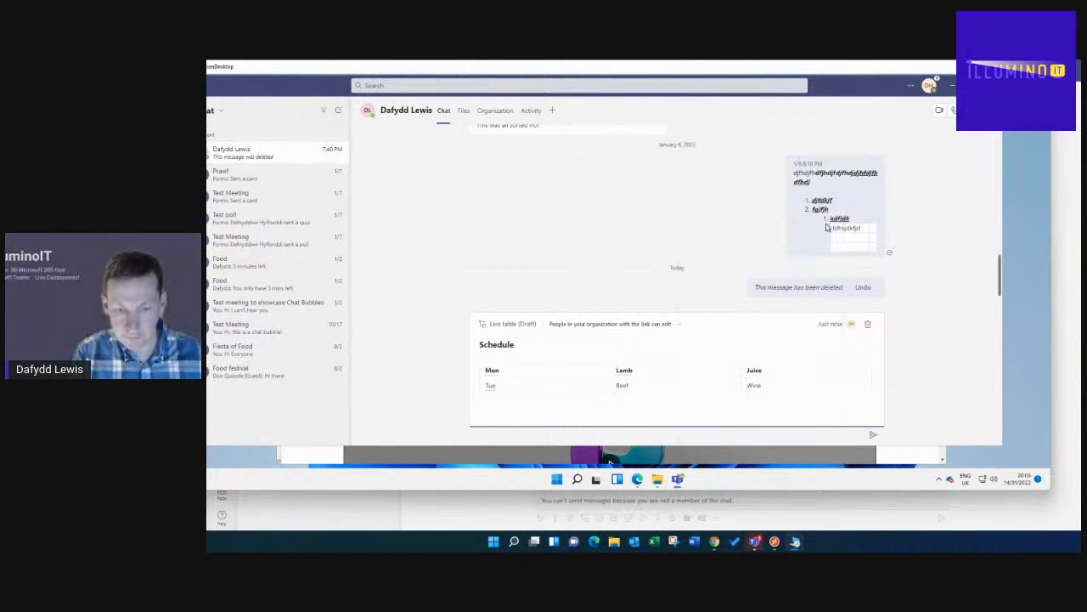
- Reopen the link settings and switch between the browser and the Teams chat
left_click(638, 331)
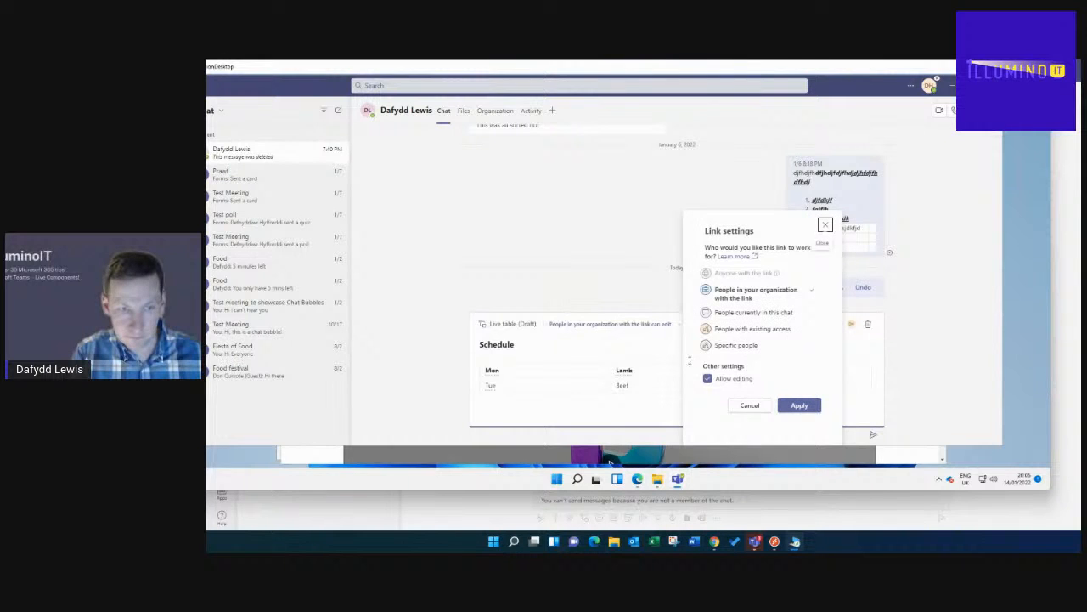
left_click(867, 448)
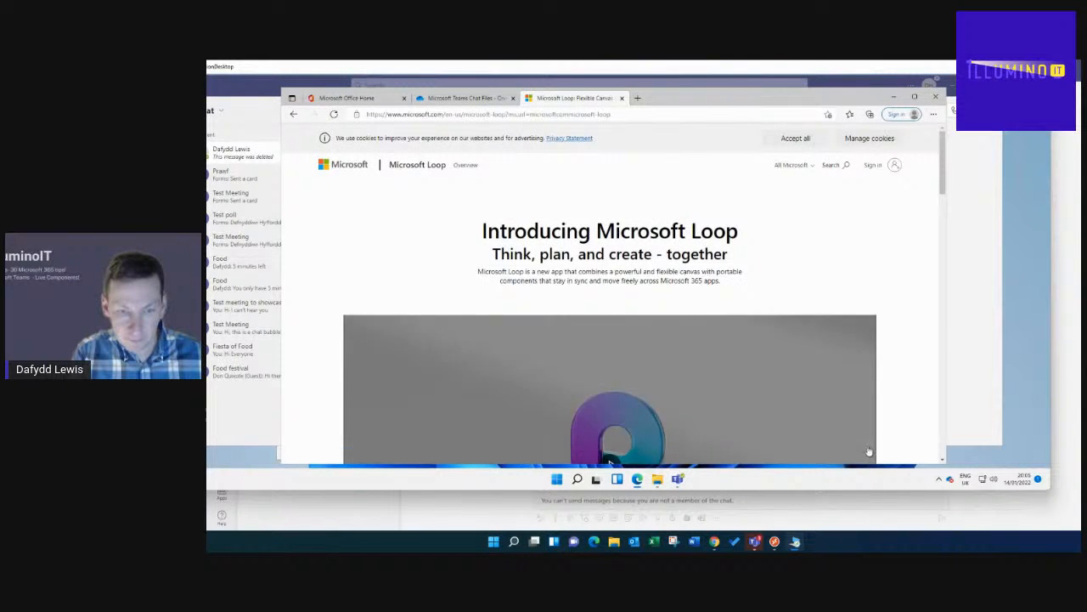
left_click(964, 352)
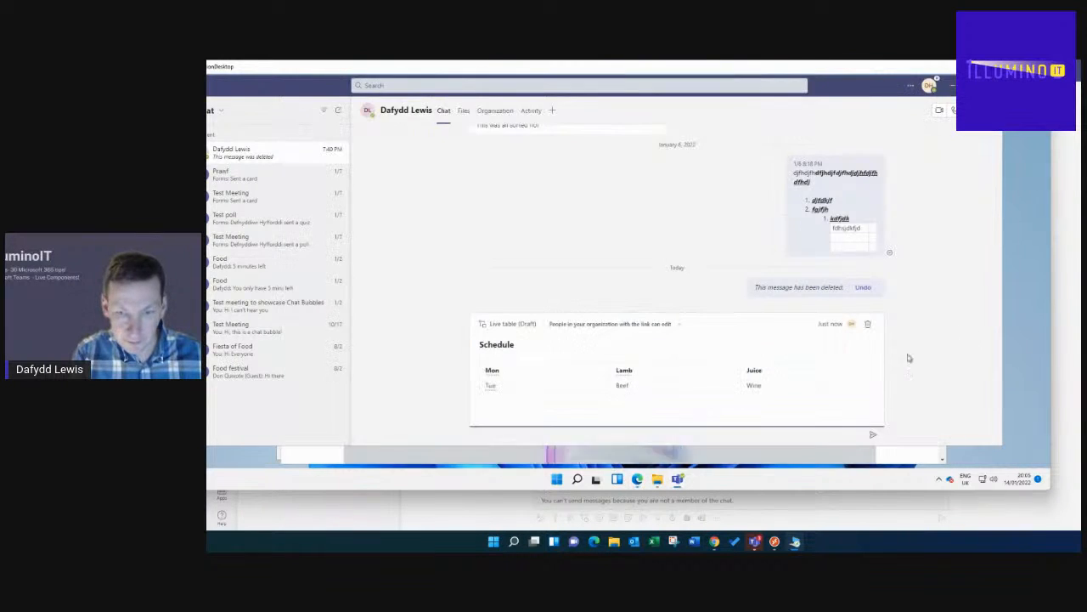
left_click(677, 480)
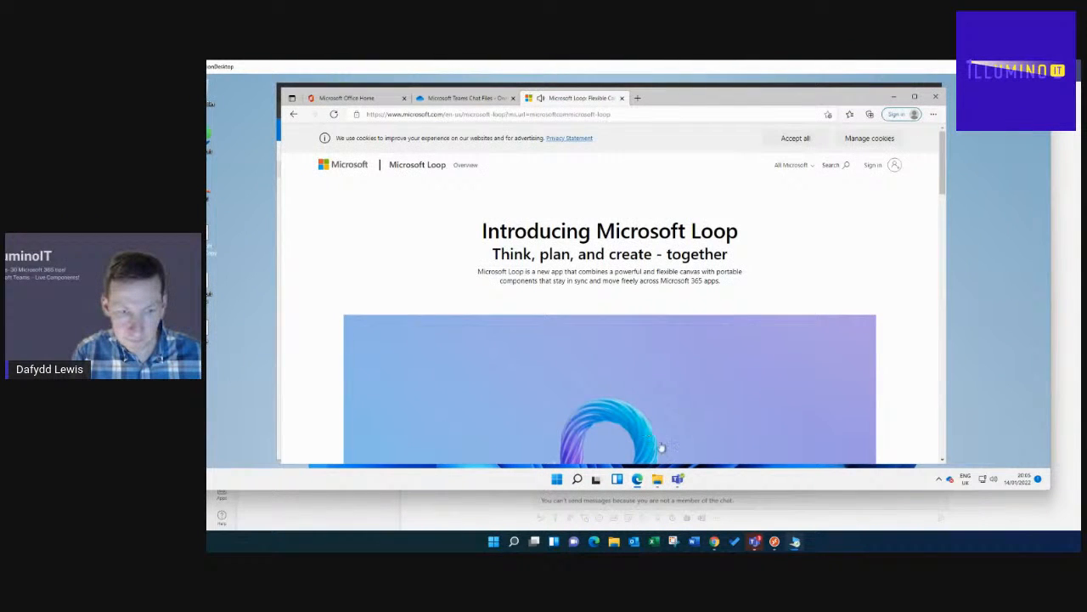
left_click(679, 479)
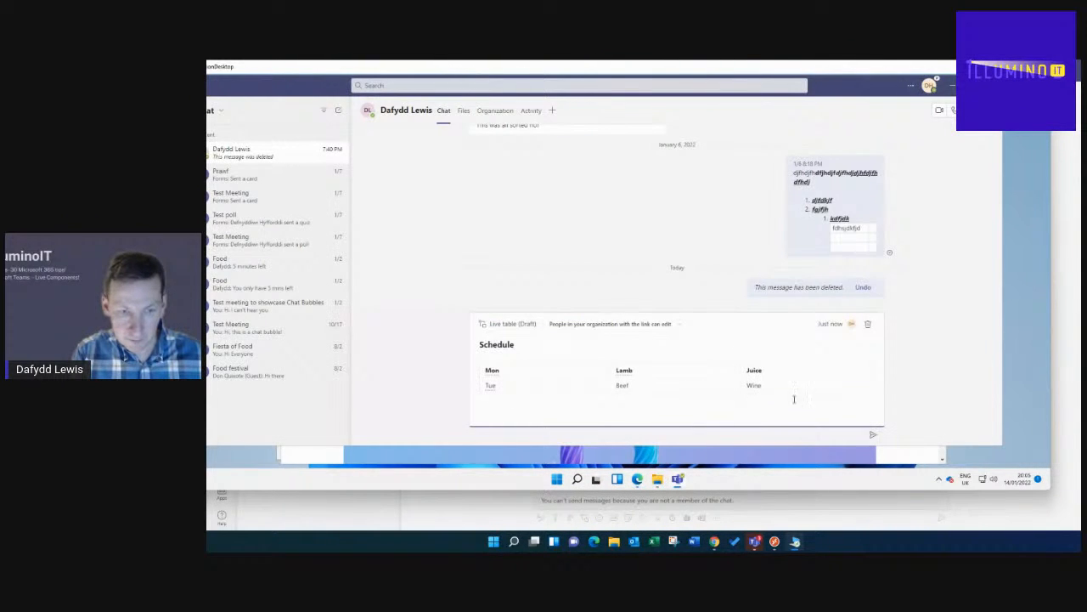
- Limit the link to specific people, add the training account with editing allowed, and apply
left_click(652, 327)
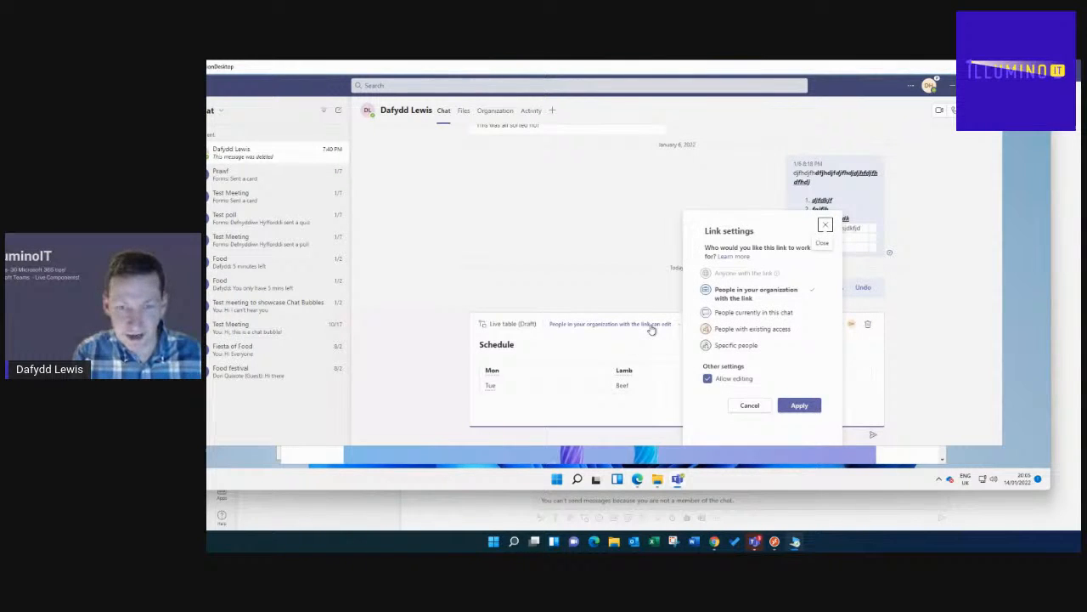
left_click(738, 348)
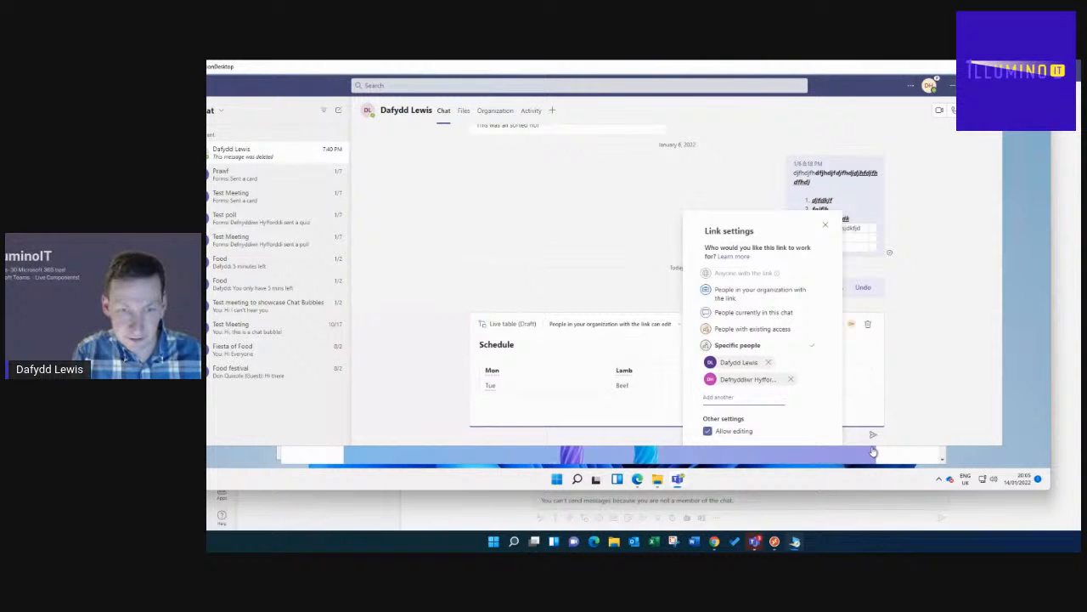
left_click_drag(874, 446, 872, 464)
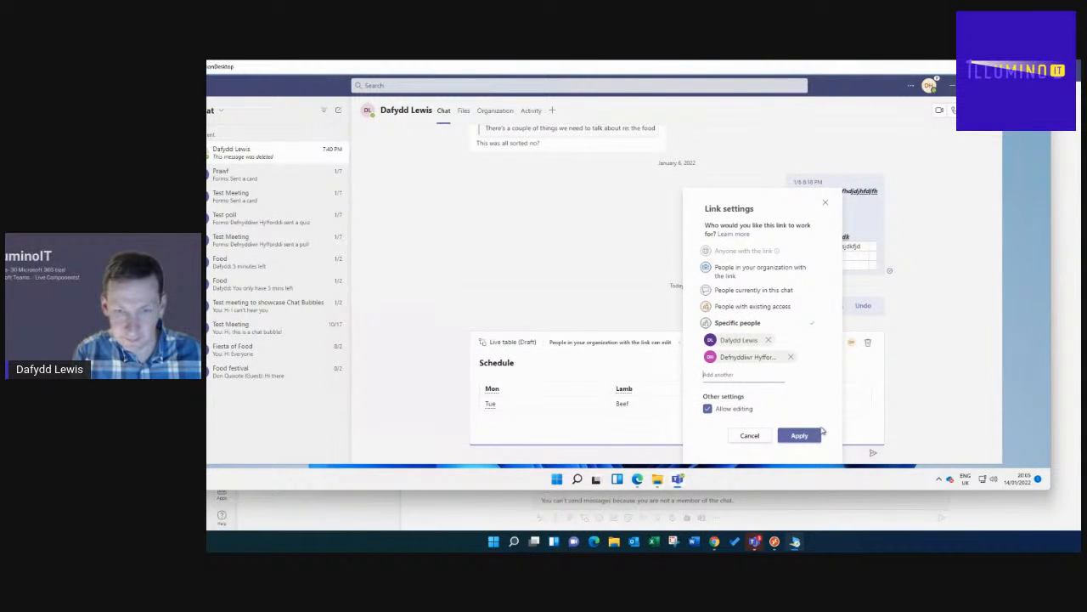
left_click(749, 379)
type("tra")
left_click(752, 403)
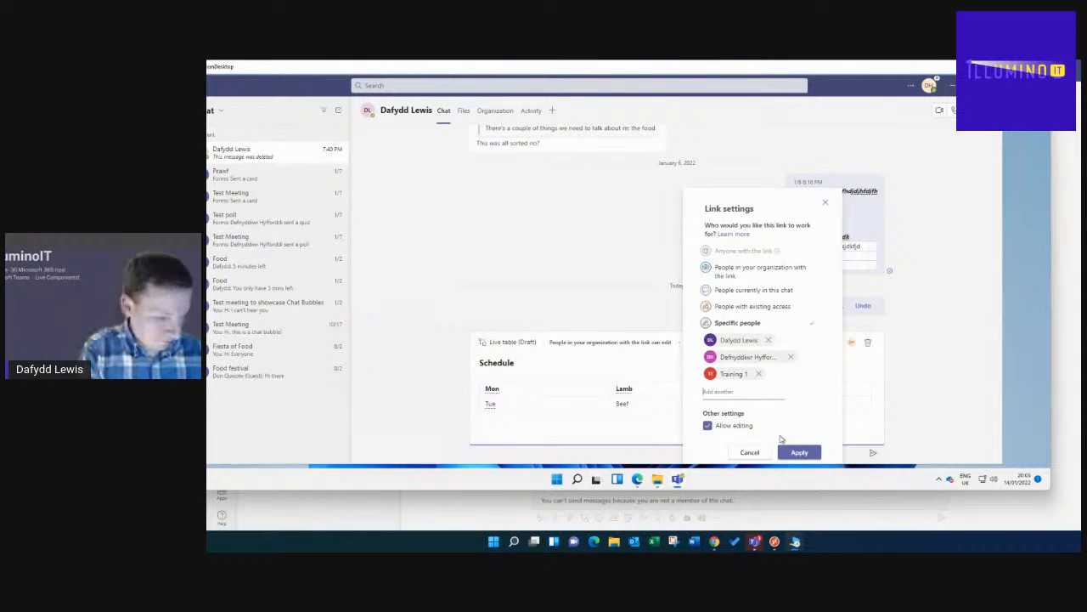
left_click(799, 452)
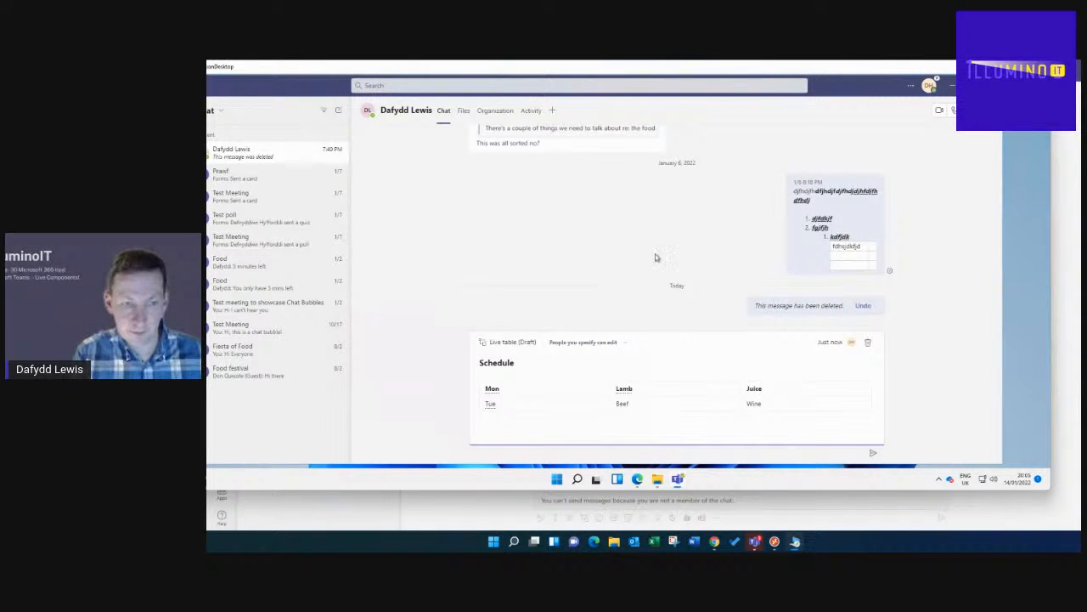
- Send the Schedule live table to the chat and minimize the Teams window
left_click_drag(860, 95, 888, 95)
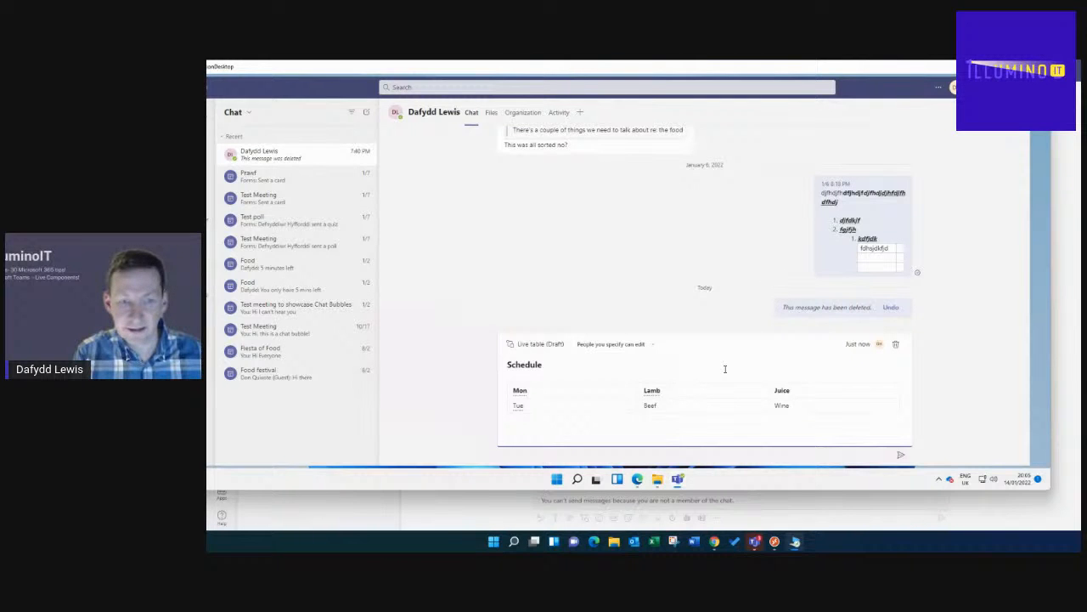
left_click(900, 454)
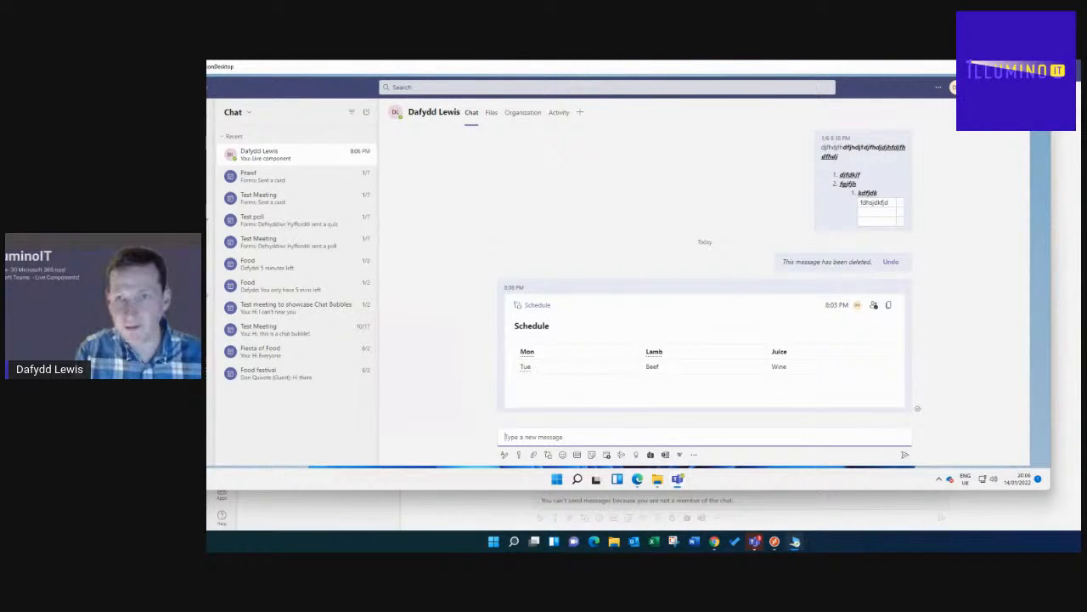
left_click(978, 87)
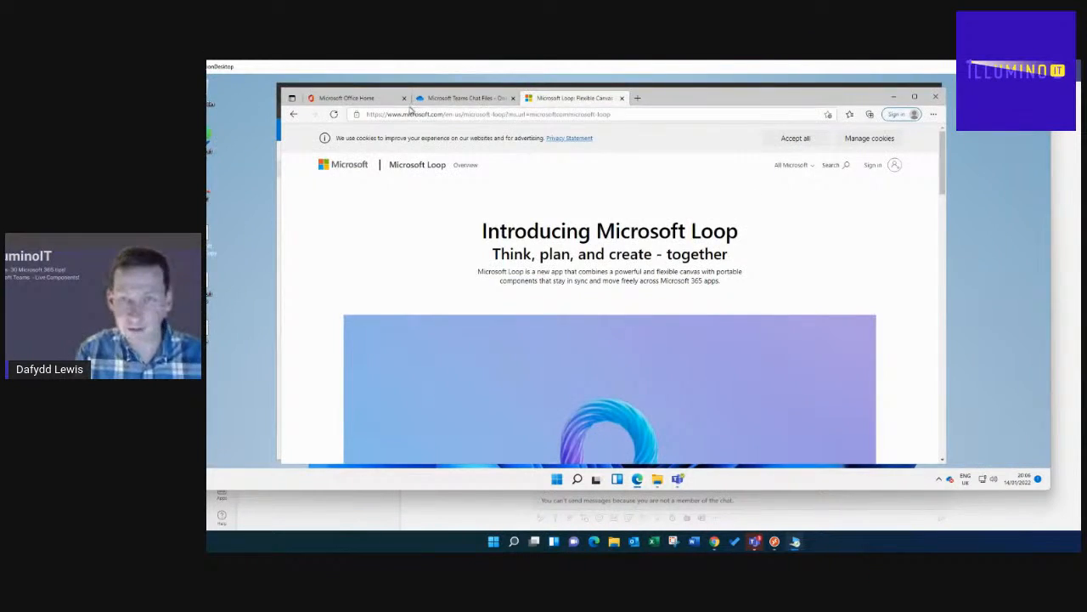
- Open the shared Schedule file from Office Home in the InPrivate Edge window
left_click(346, 99)
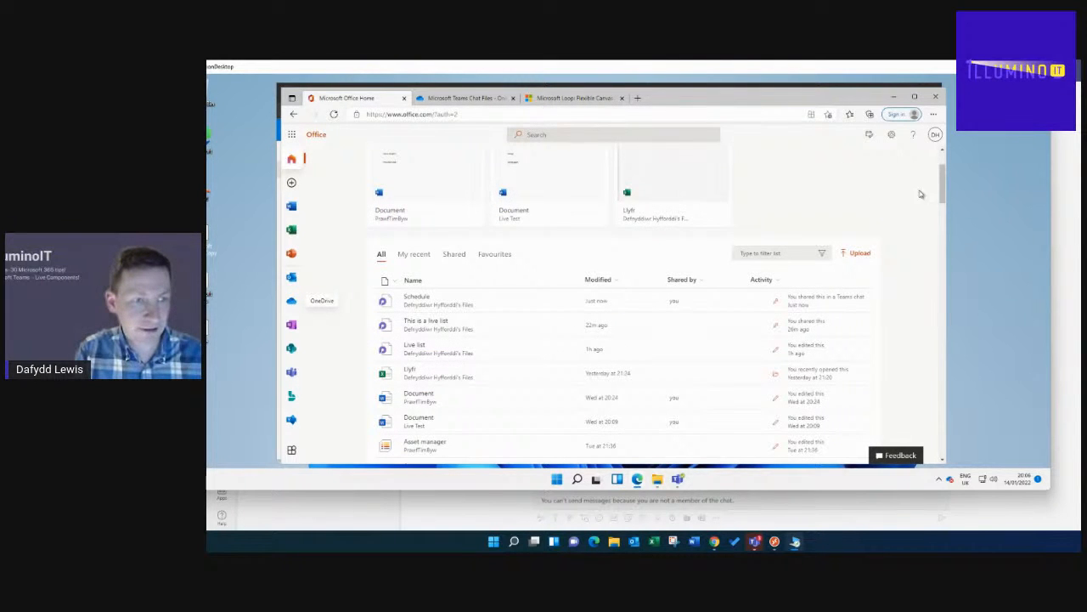
left_click_drag(942, 172, 940, 152)
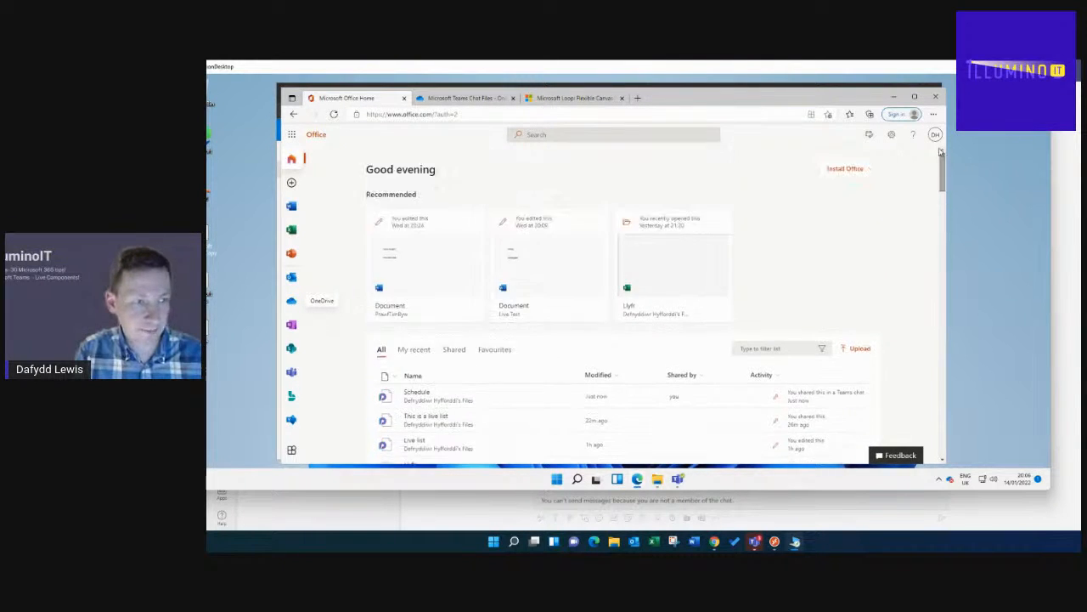
left_click(893, 96)
left_click(351, 96)
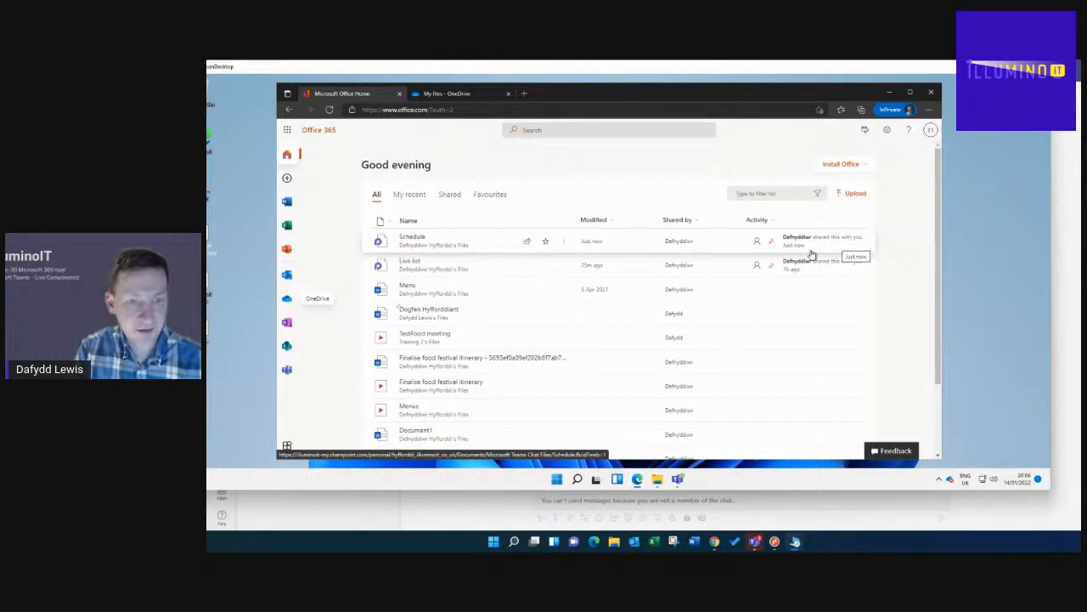
left_click(411, 239)
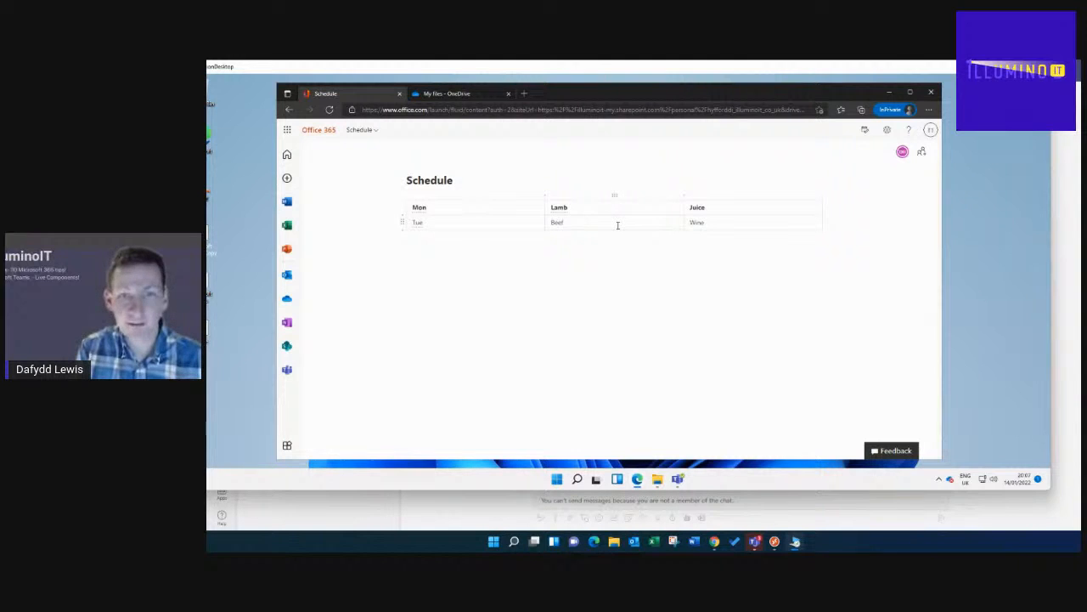
- Insert a Wed row with Chicken below Tue on Office.com, then switch back to Teams
left_click(404, 234)
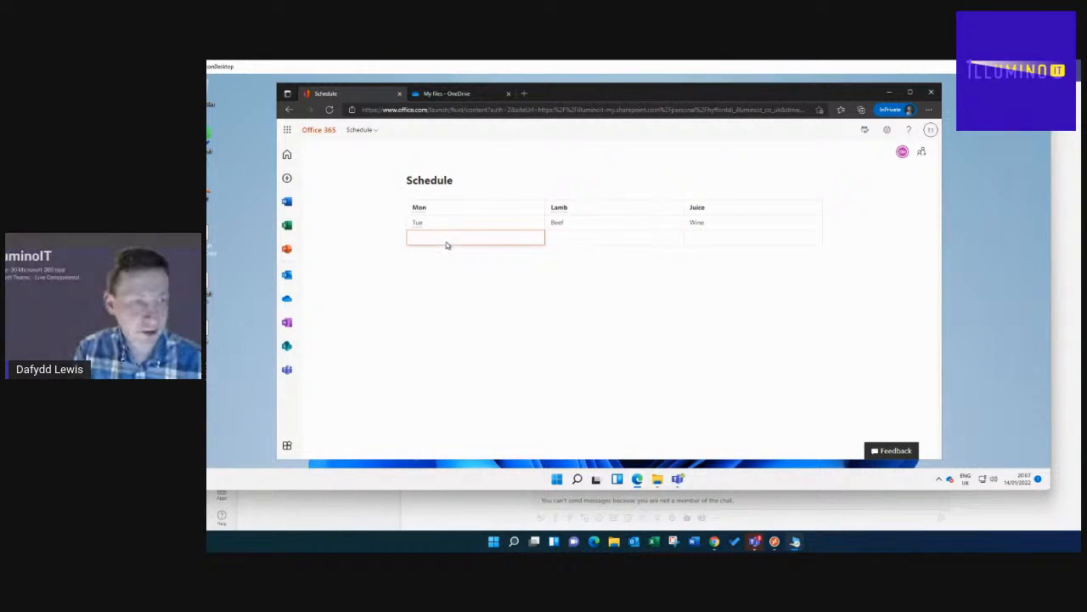
key("Tab")
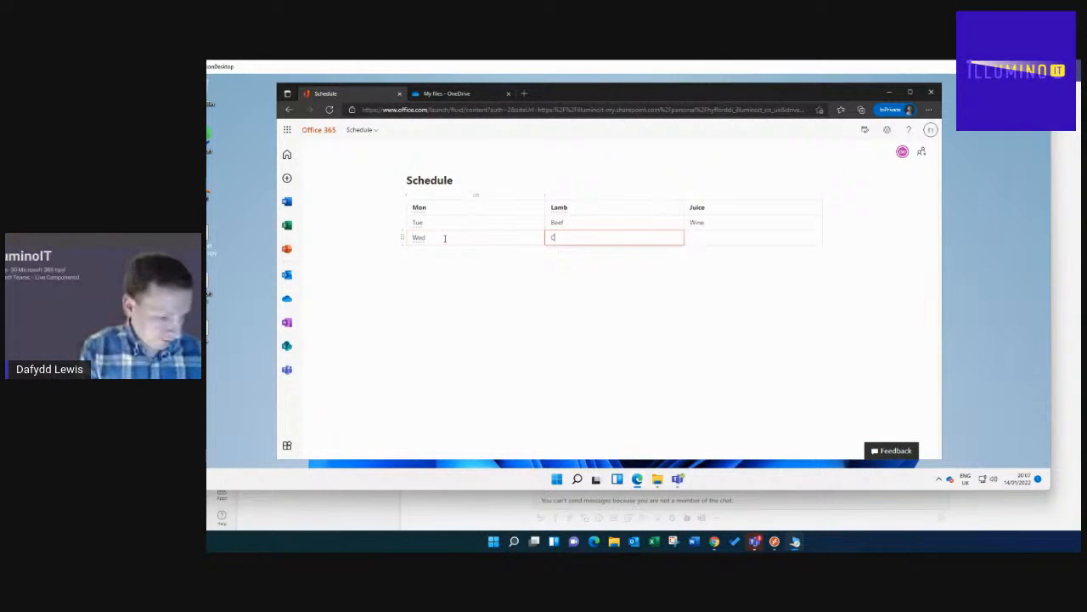
left_click(708, 242)
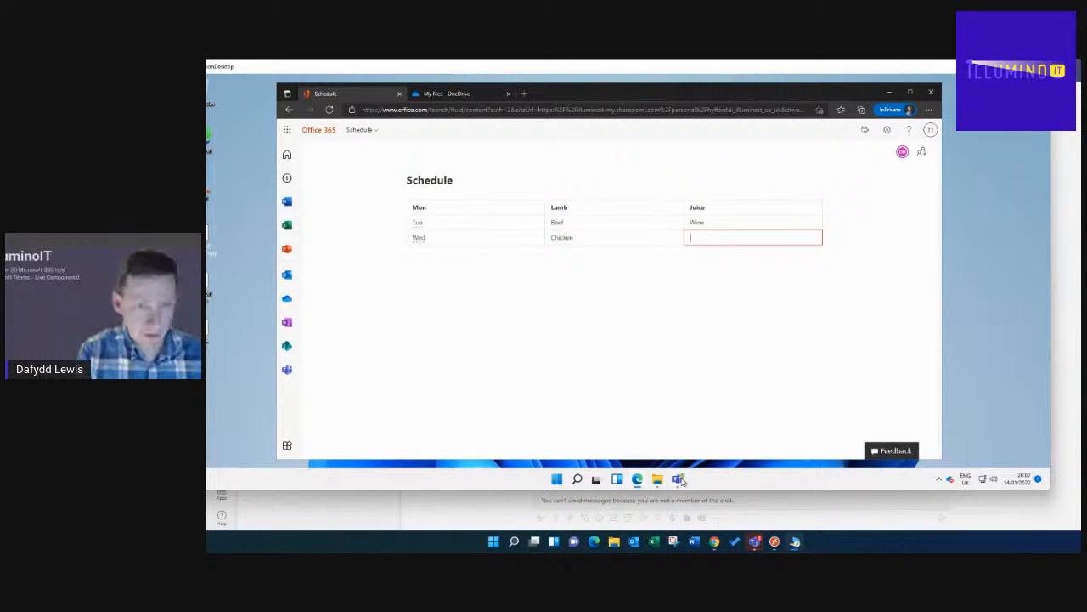
mouse_move(680, 480)
left_click(672, 435)
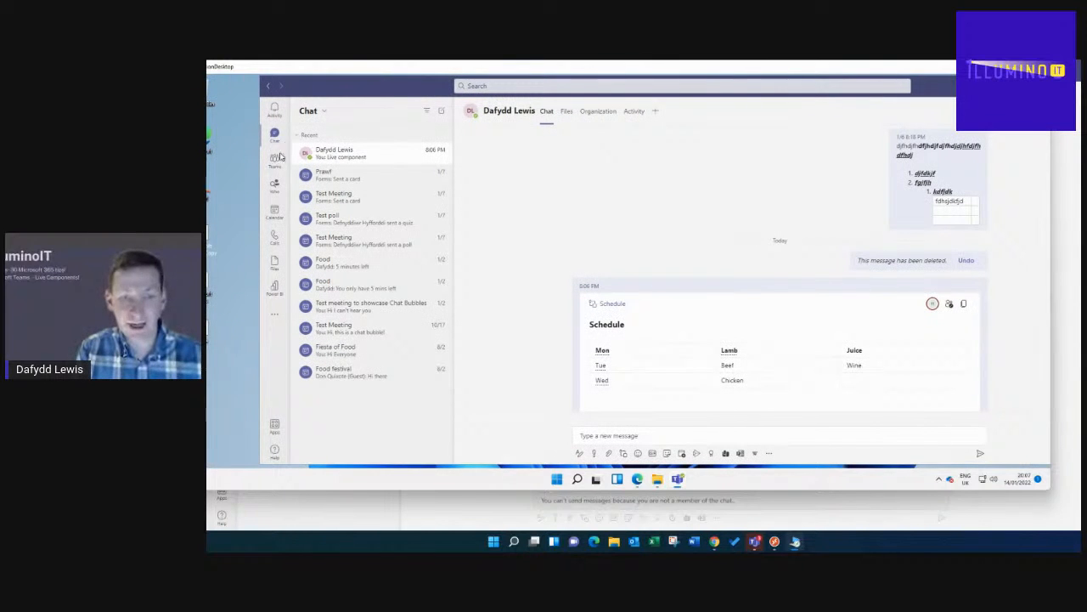
- Resize and place the Teams and Edge windows side by side, with Teams in front
left_click_drag(551, 181, 578, 175)
left_click(568, 101)
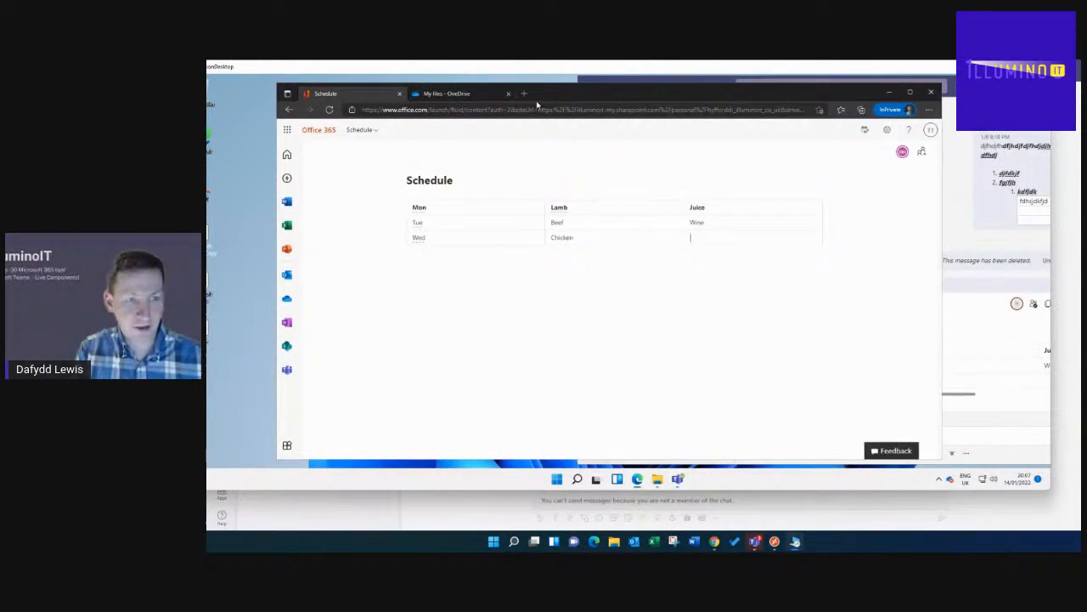
left_click_drag(943, 239, 574, 241)
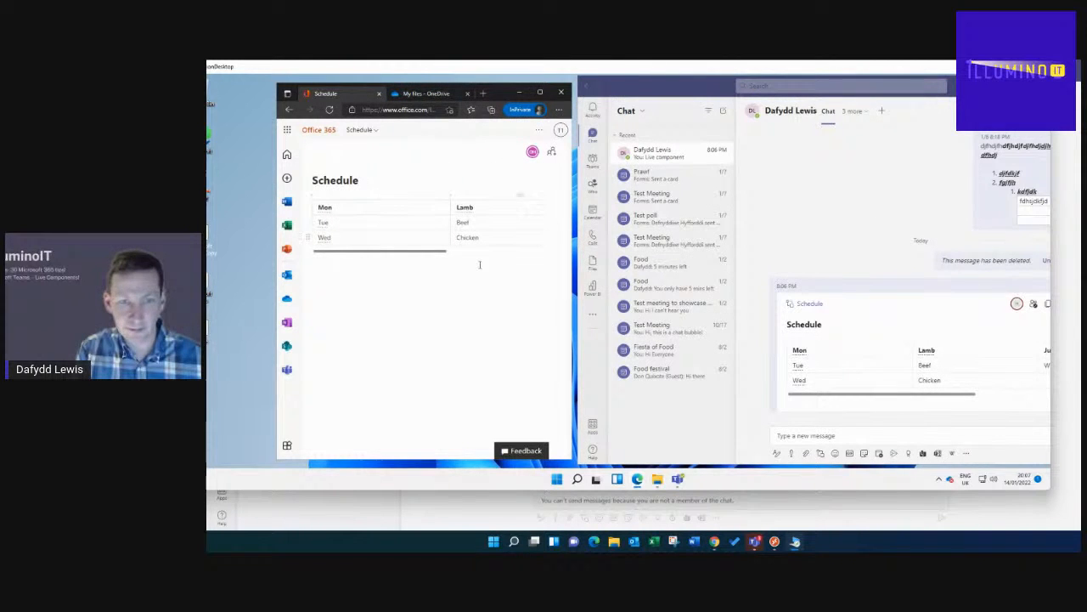
left_click_drag(572, 290, 667, 289)
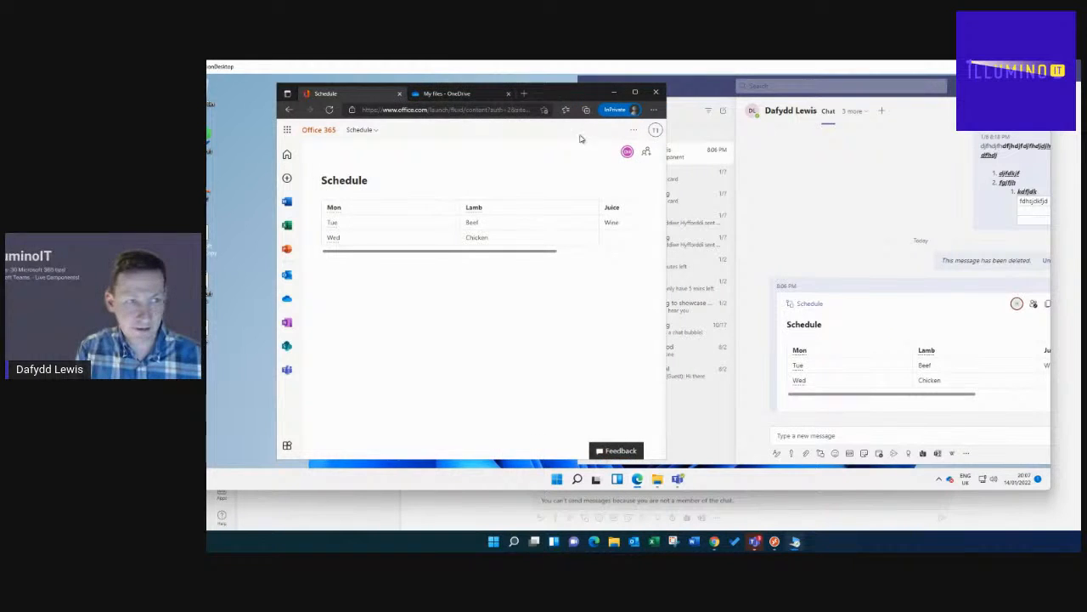
left_click_drag(539, 96, 464, 93)
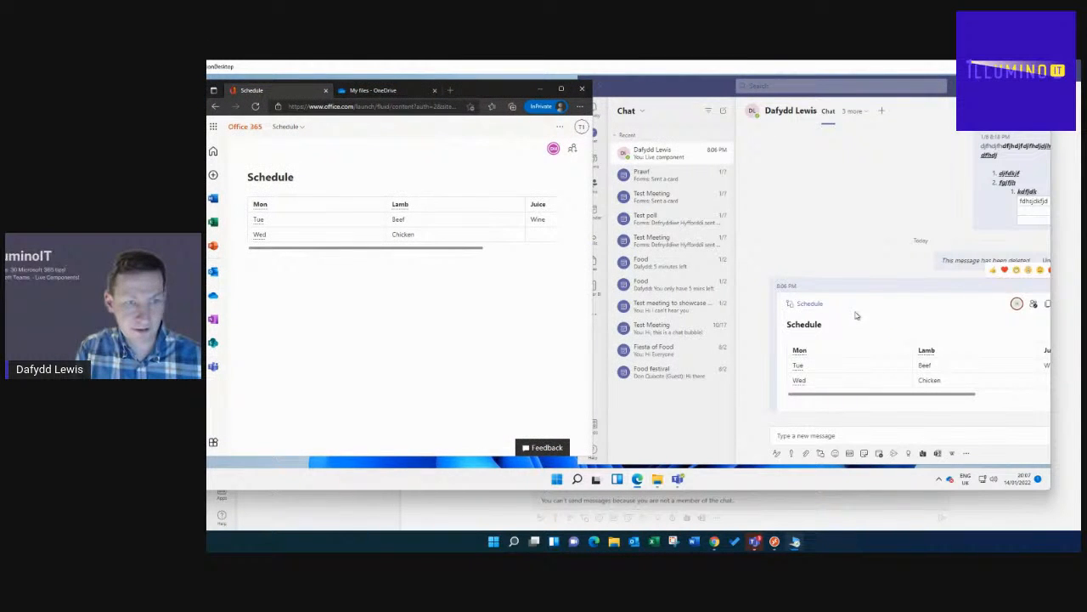
left_click_drag(1052, 328, 1073, 328)
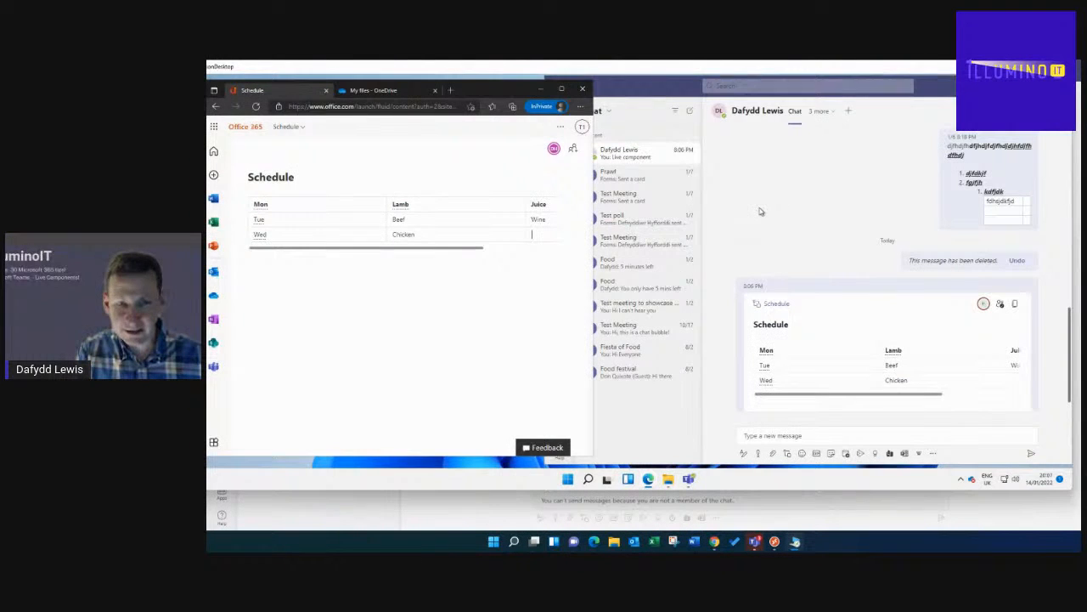
left_click(811, 219)
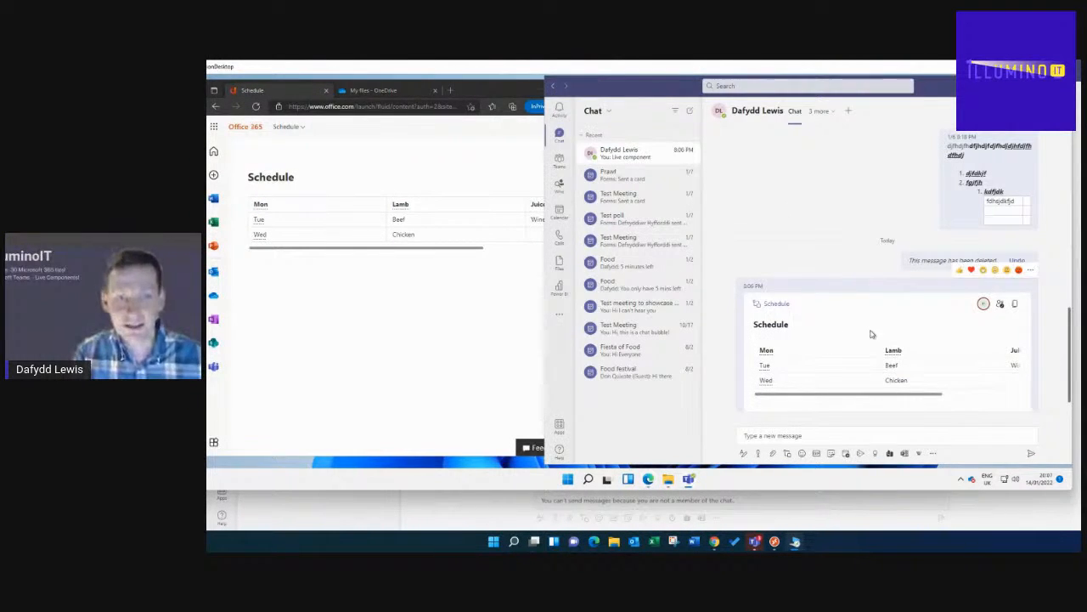
- Edit the Wed row's third-column entry in both copies, deleting a letter and widening the browser
left_click(535, 233)
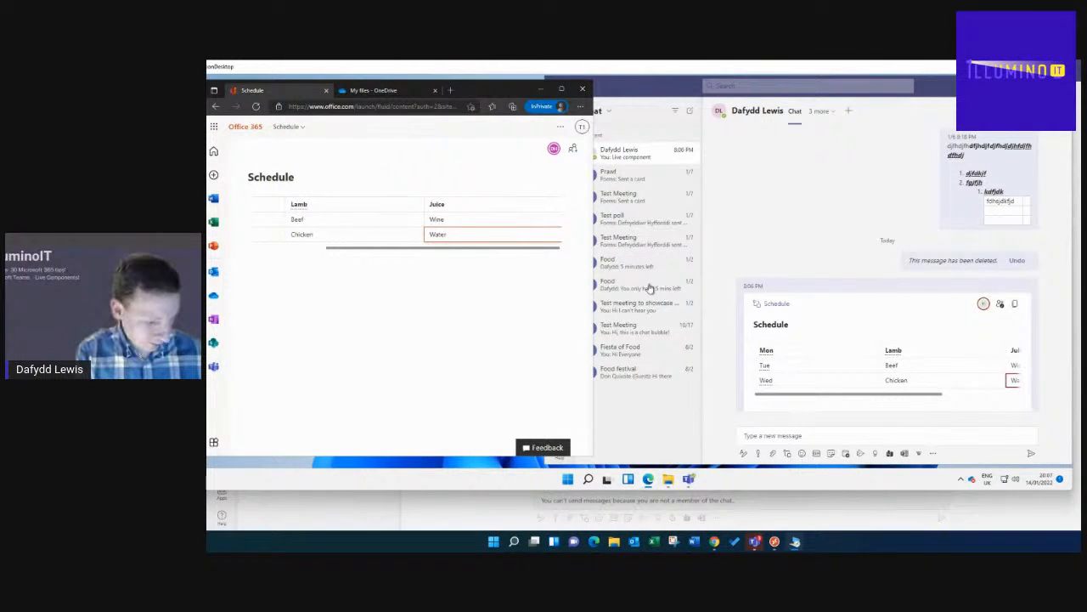
left_click_drag(911, 397, 978, 399)
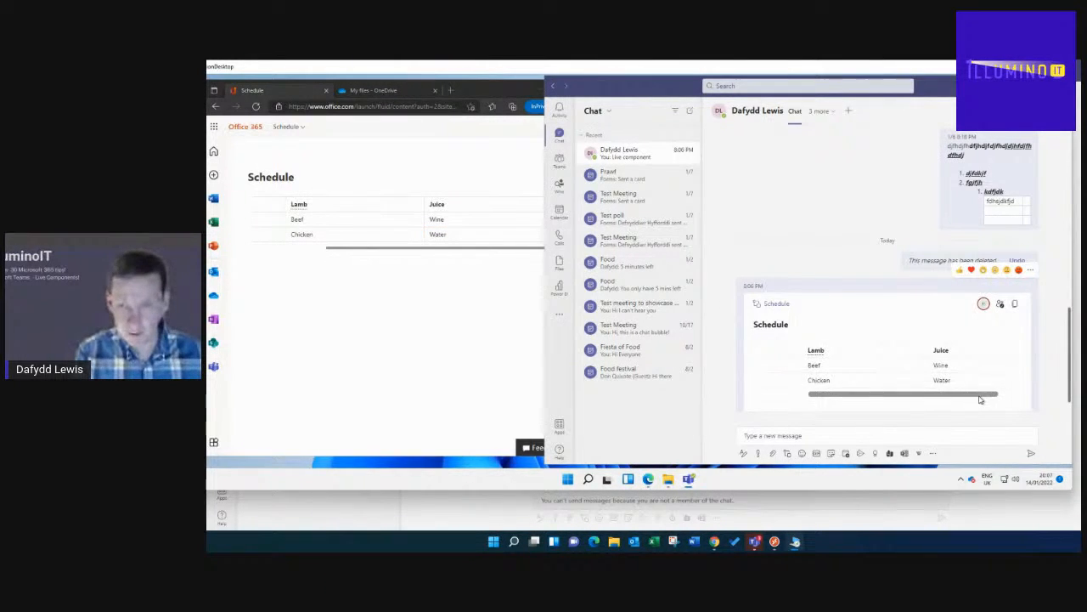
left_click(474, 234)
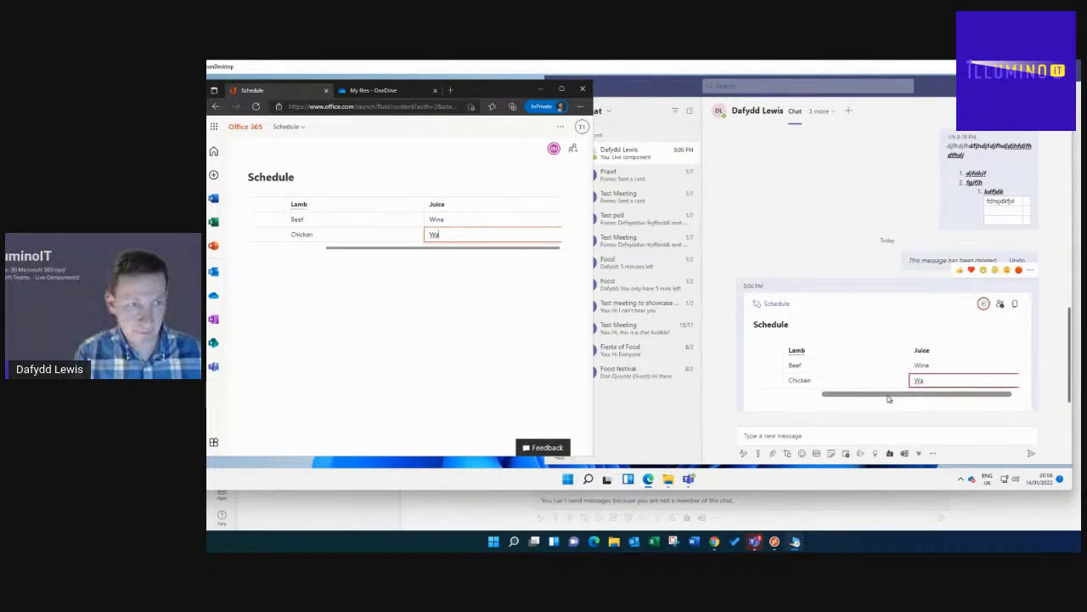
left_click_drag(883, 396, 959, 389)
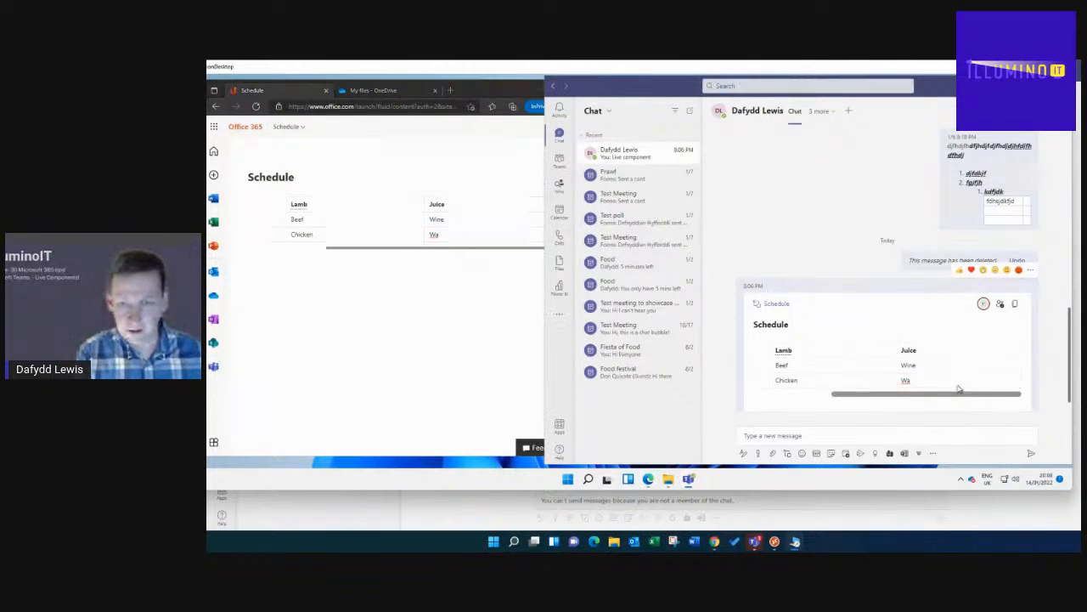
left_click(488, 234)
key("BackSpace")
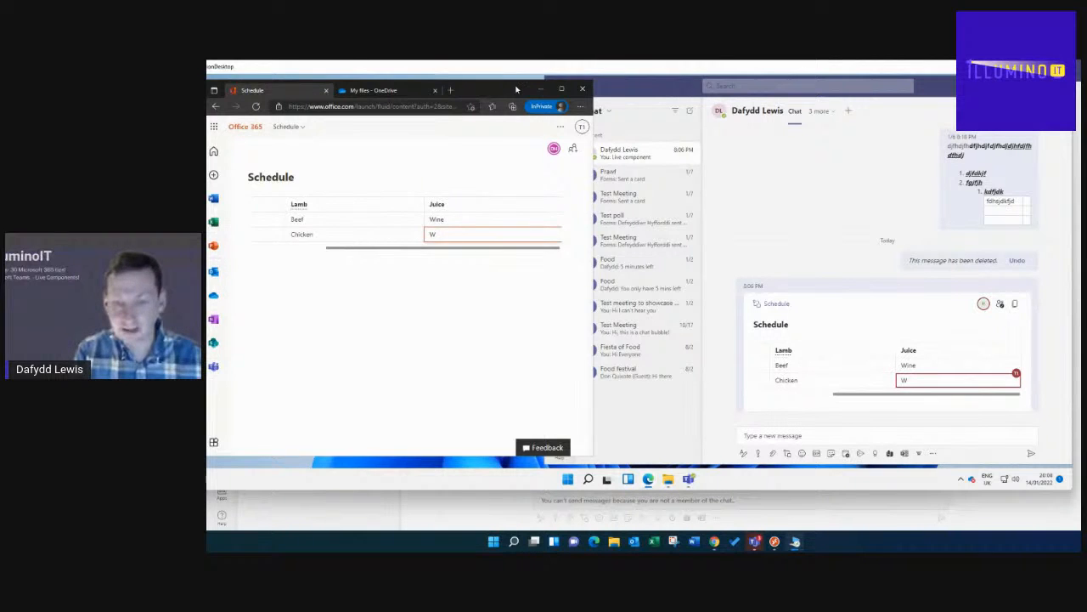
left_click_drag(516, 90, 550, 86)
left_click_drag(628, 219, 727, 223)
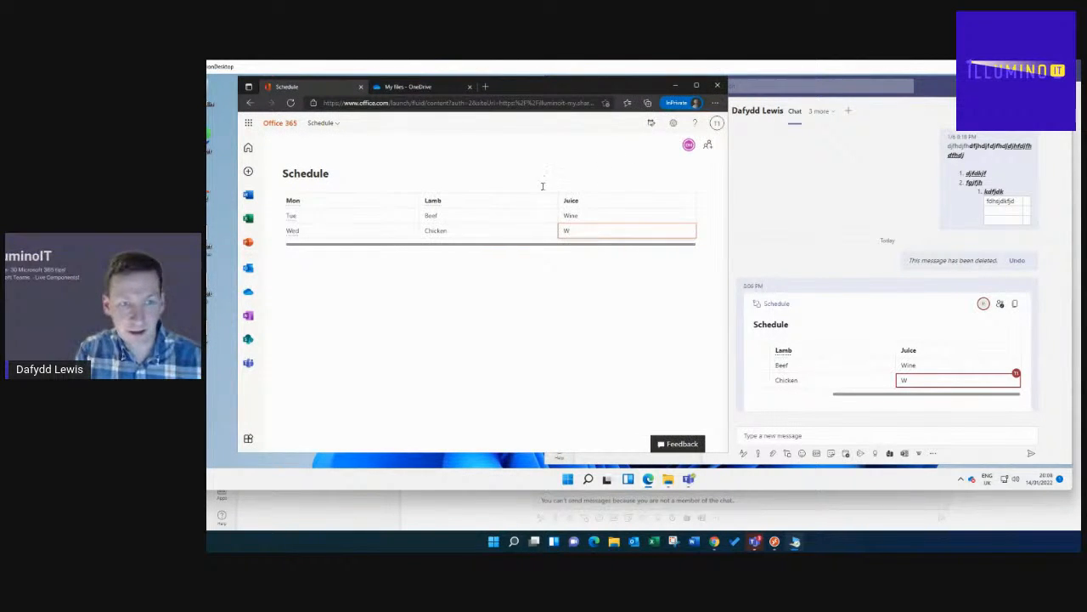
- Complete the Wed entry as 'Water' in Teams and check the browser copy matches
left_click(916, 381)
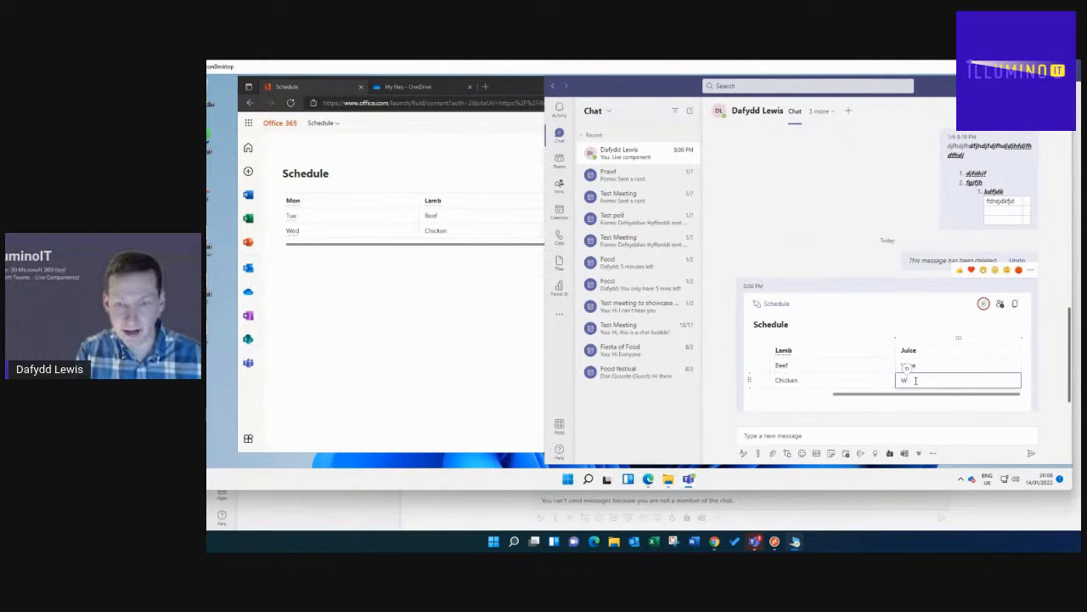
type("ater")
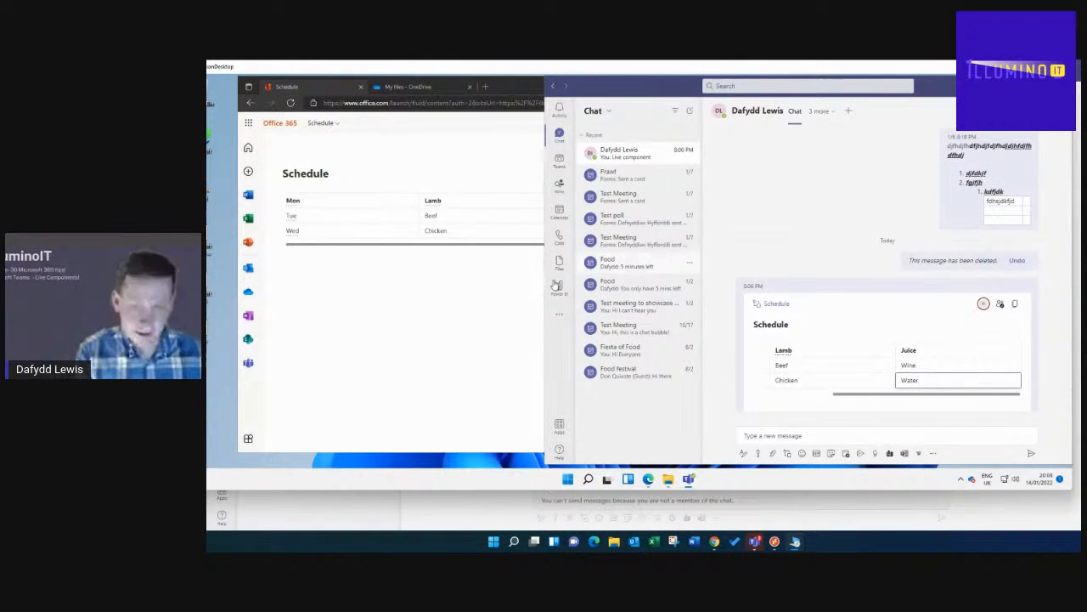
left_click(519, 288)
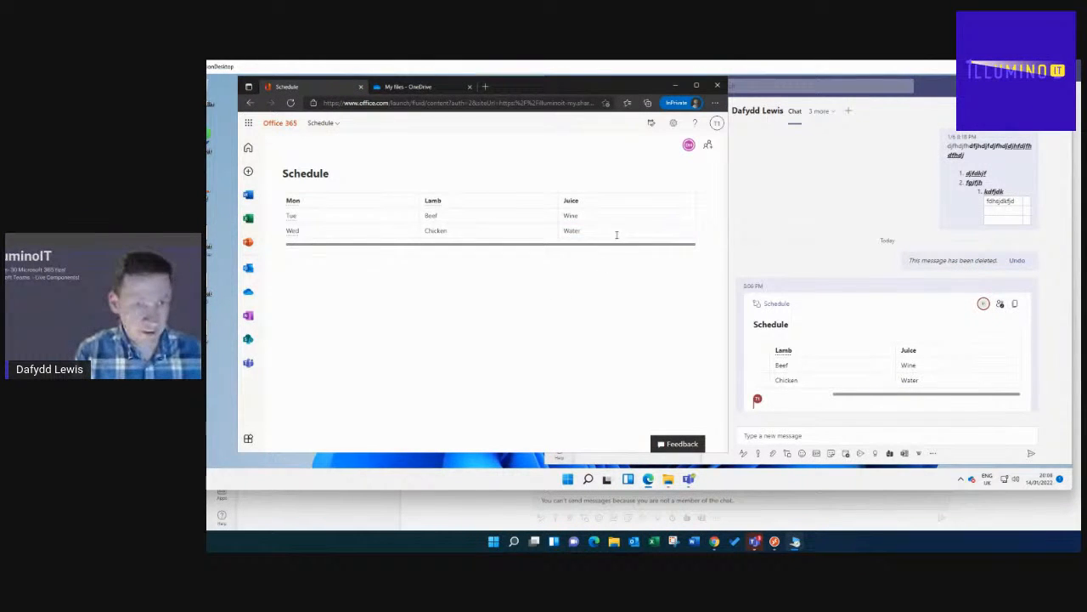
left_click(571, 232)
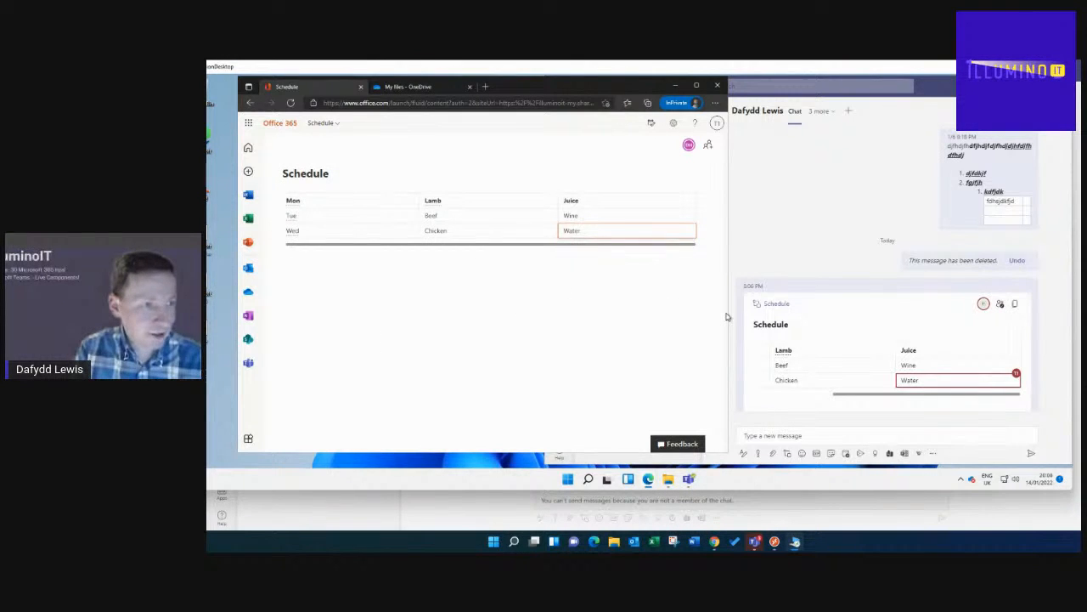
left_click(787, 213)
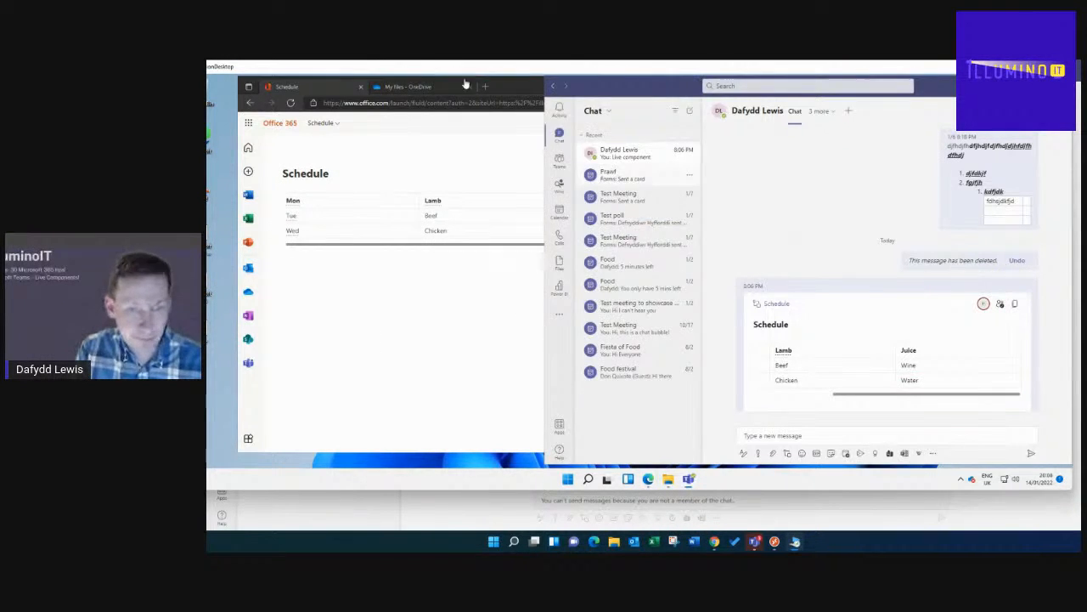
left_click(527, 91)
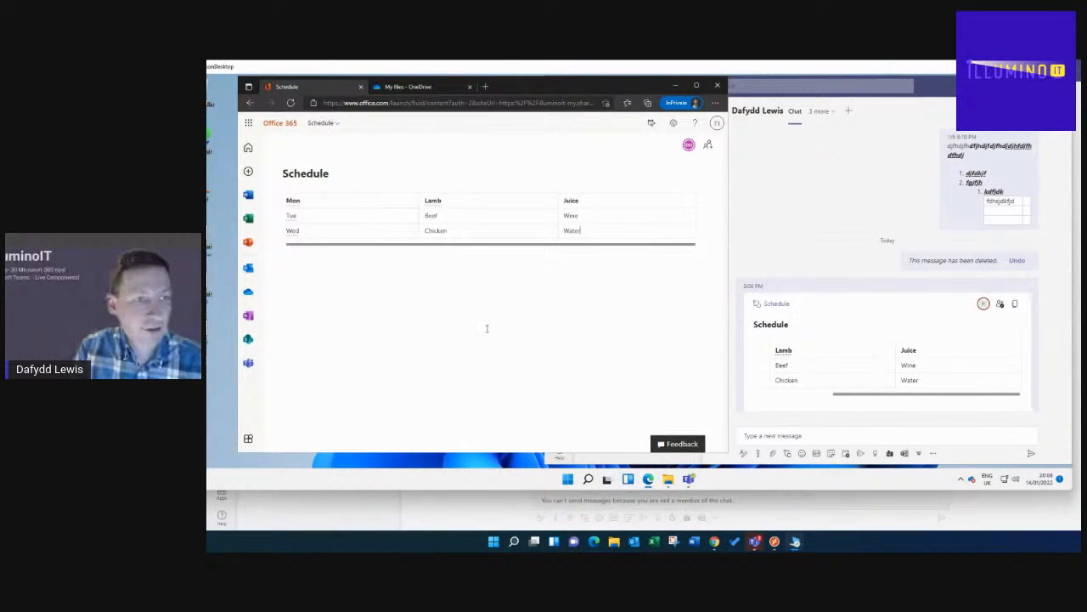
mouse_move(637, 478)
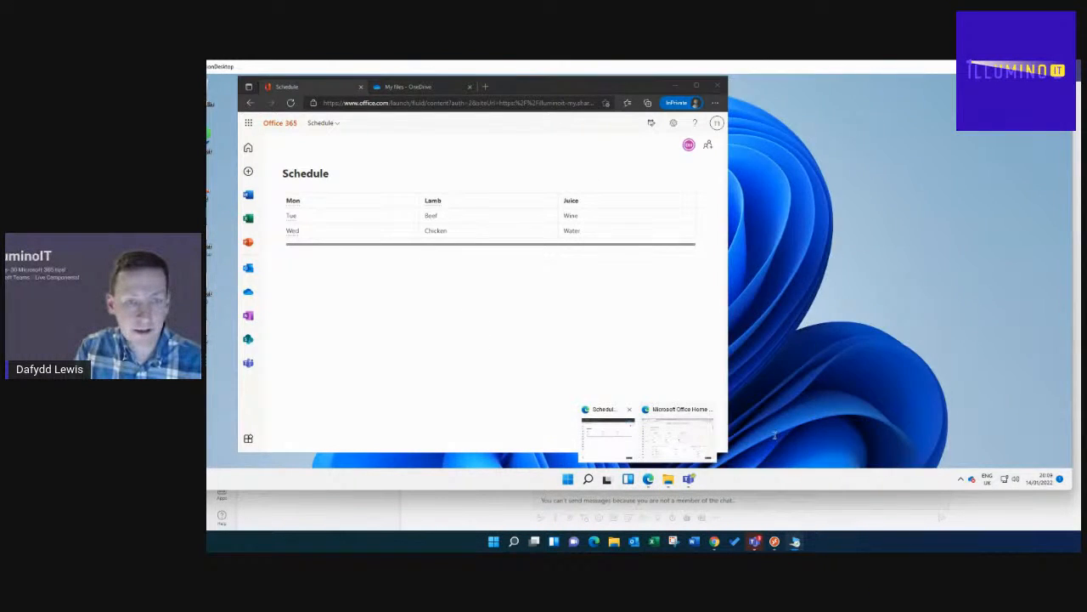
- Minimize the Edge Schedule window and move the Teams chat window to the left
left_click(688, 479)
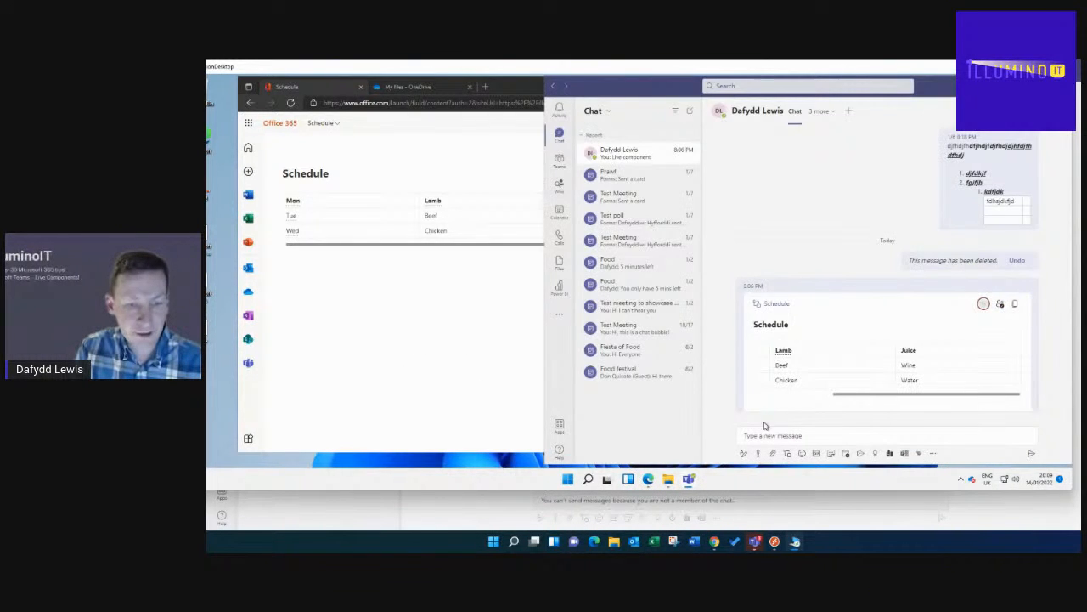
left_click_drag(657, 92, 629, 99)
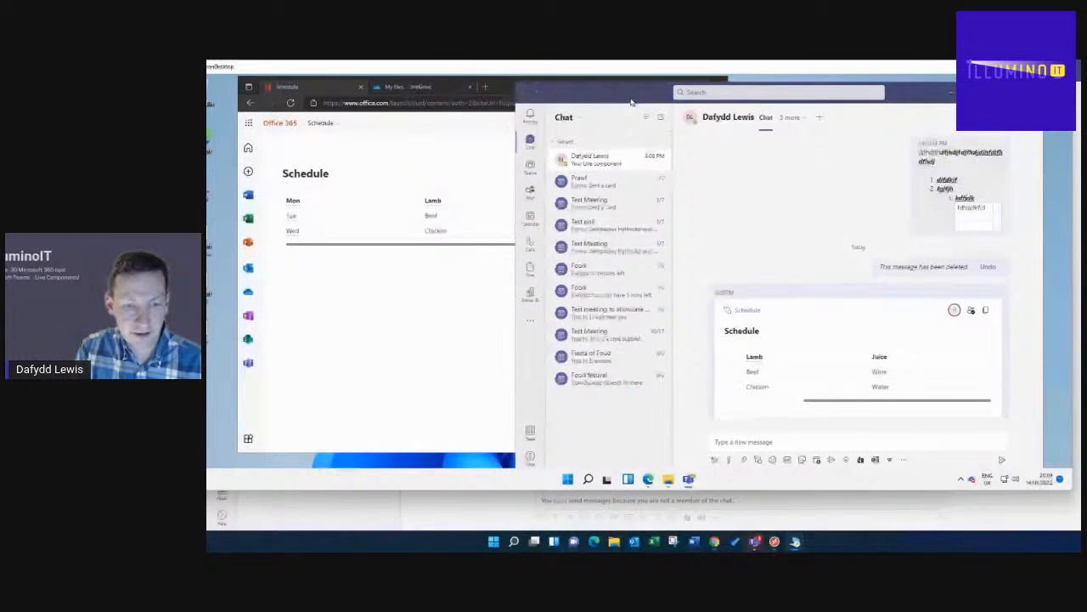
left_click(503, 88)
left_click(676, 85)
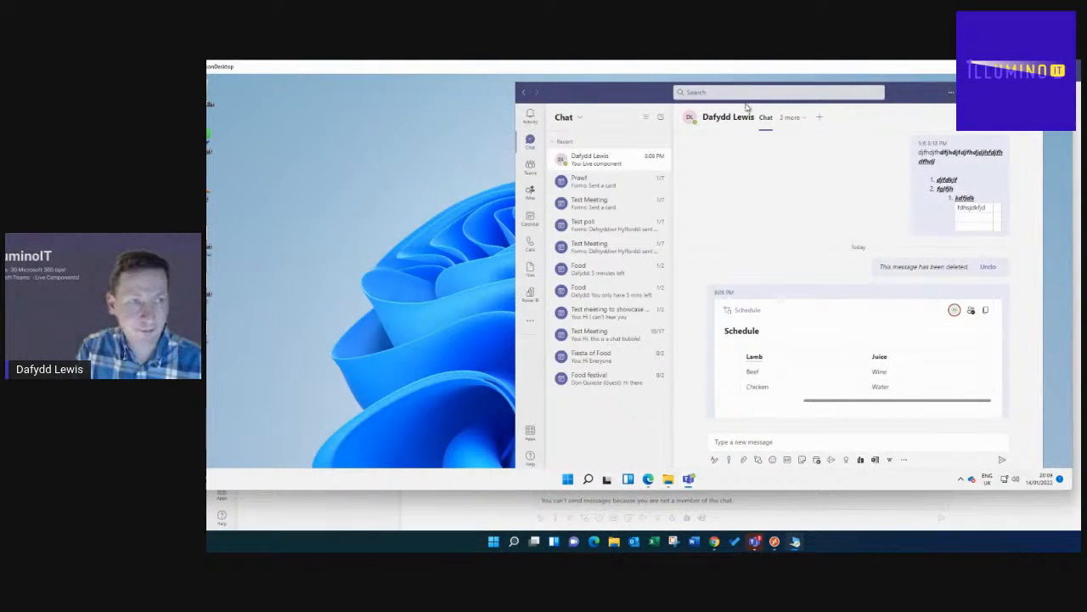
left_click_drag(570, 99, 426, 99)
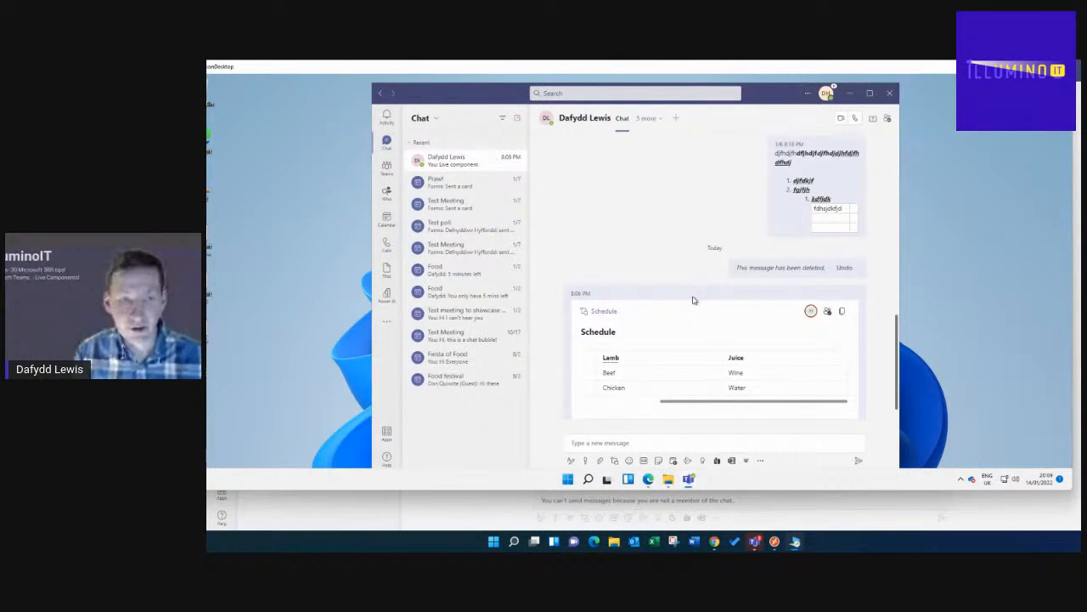
mouse_move(650, 480)
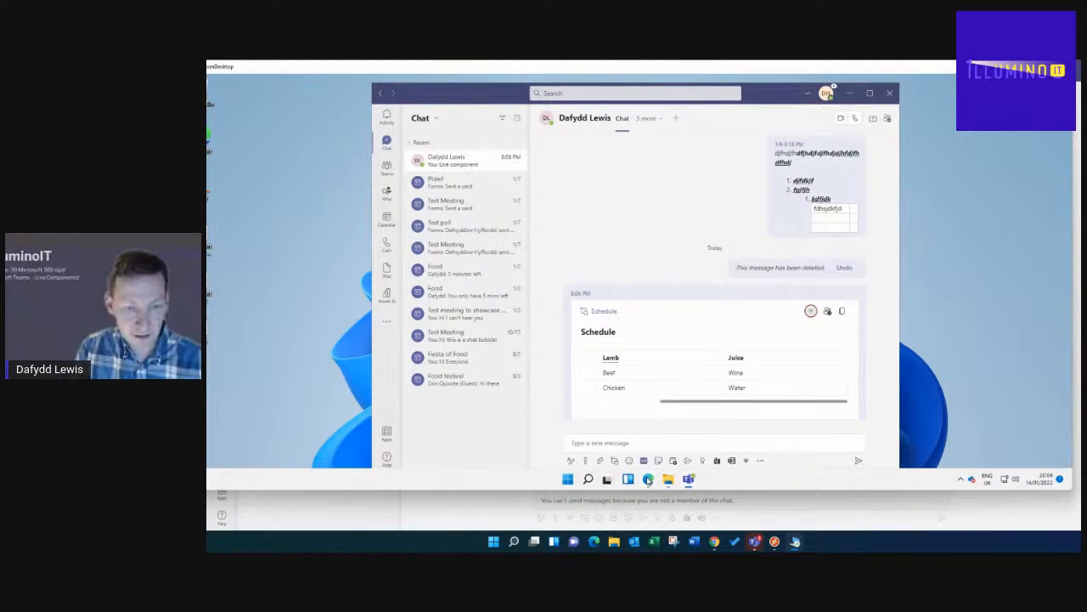
- In the Office Home browser window, go to OneDrive's Microsoft Teams Chat Files folder
left_click(649, 480)
left_click(676, 429)
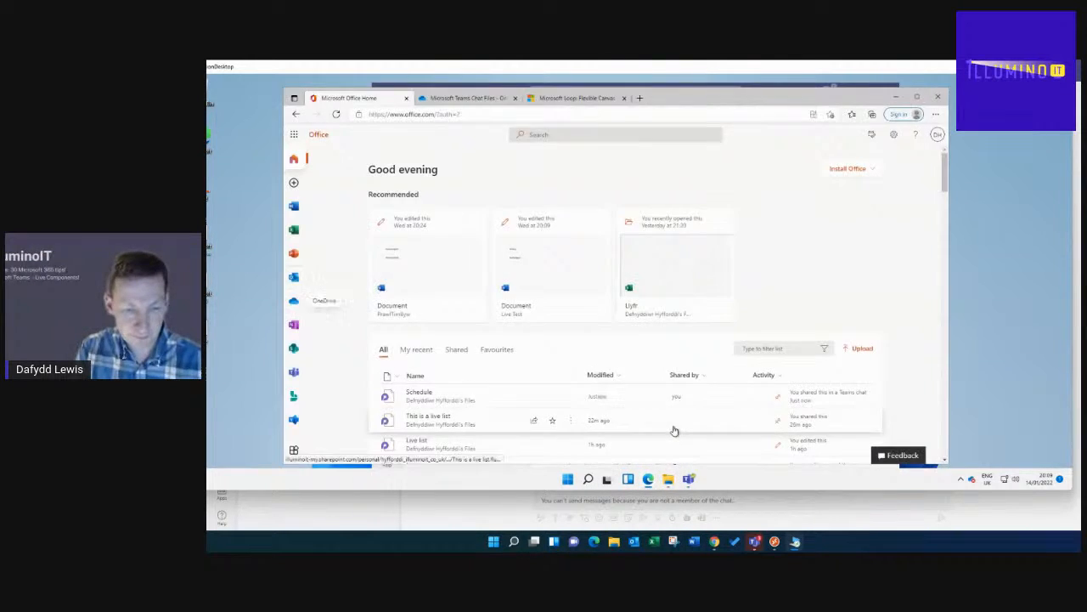
left_click(294, 303)
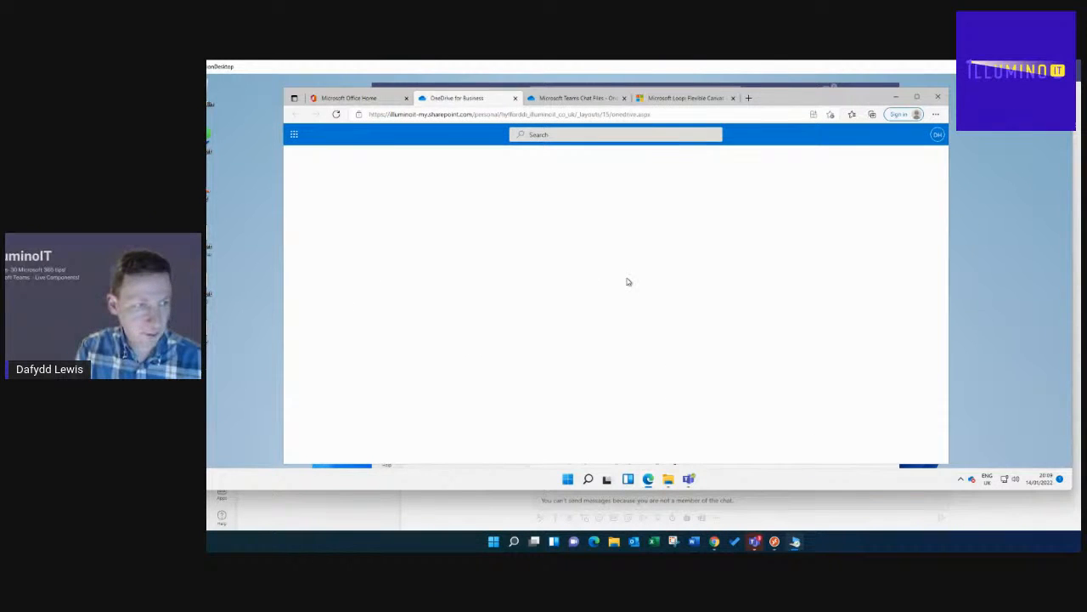
scroll(522, 351, "down", 1)
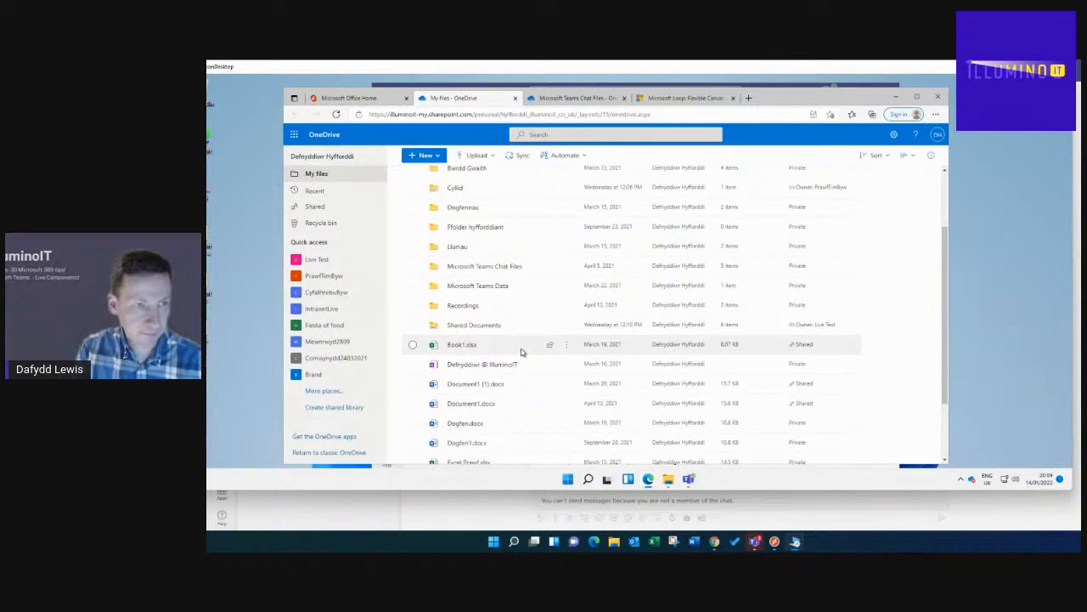
left_click(481, 267)
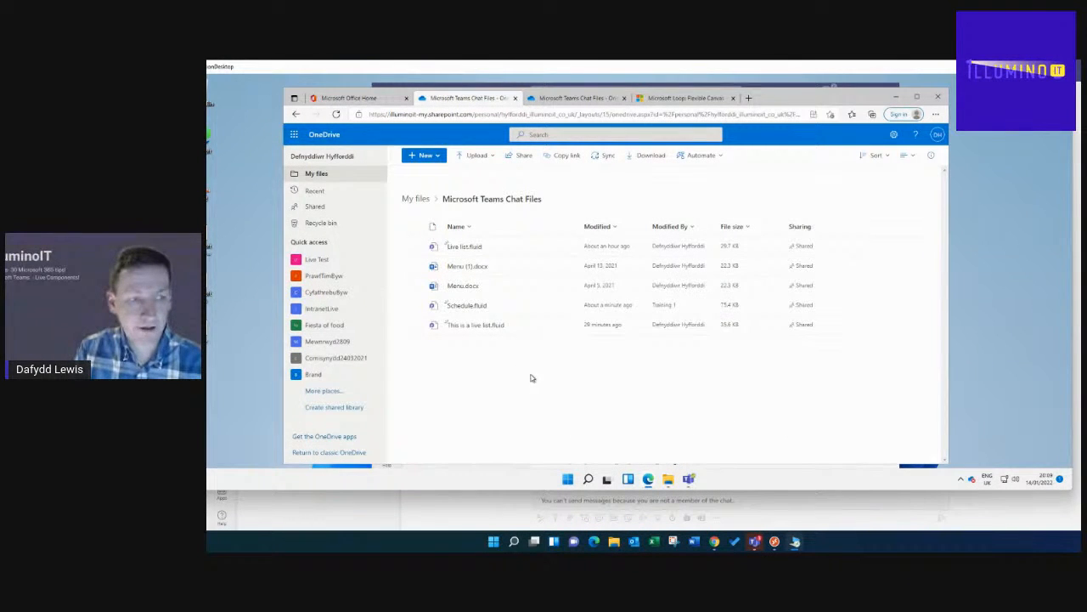
mouse_move(471, 311)
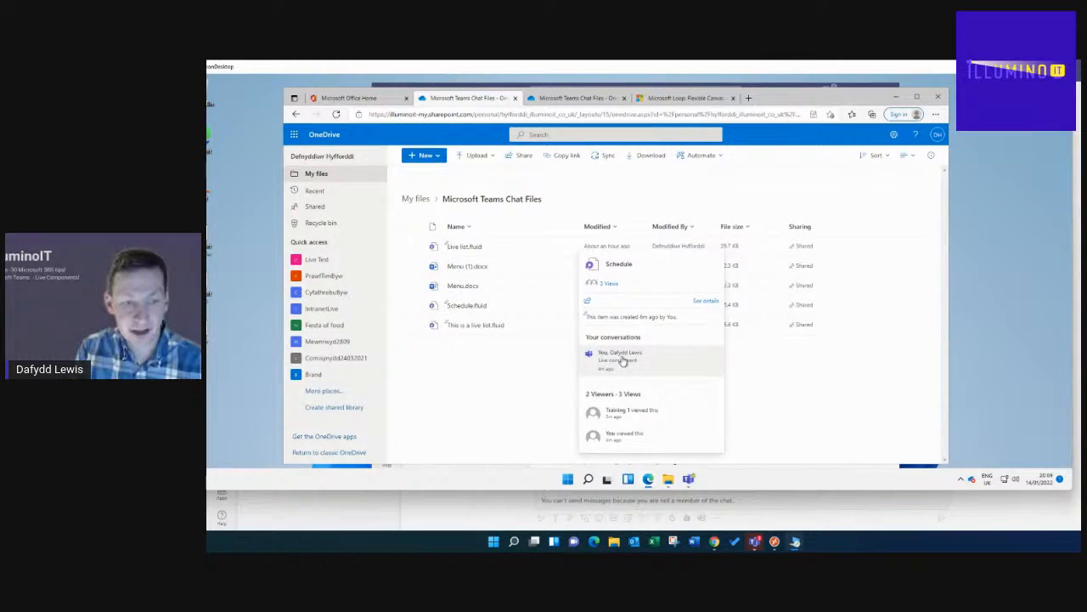
- Open Schedule.fluid from the folder in a new Office.com tab
left_click(485, 314)
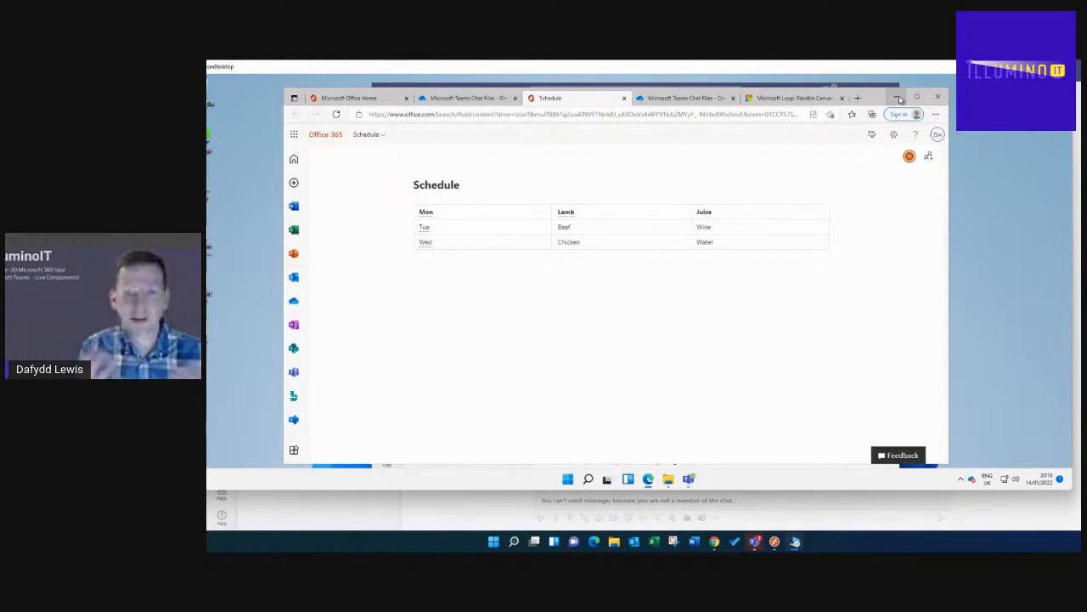
- Back in the Teams chat, insert a Loop Task list component into the message draft
left_click(787, 87)
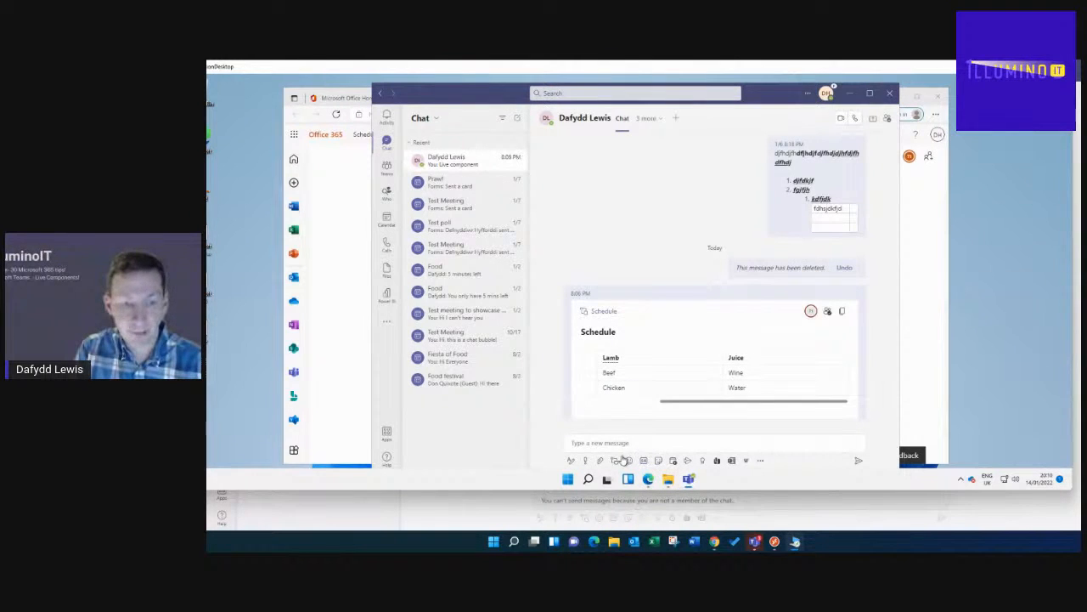
left_click(616, 461)
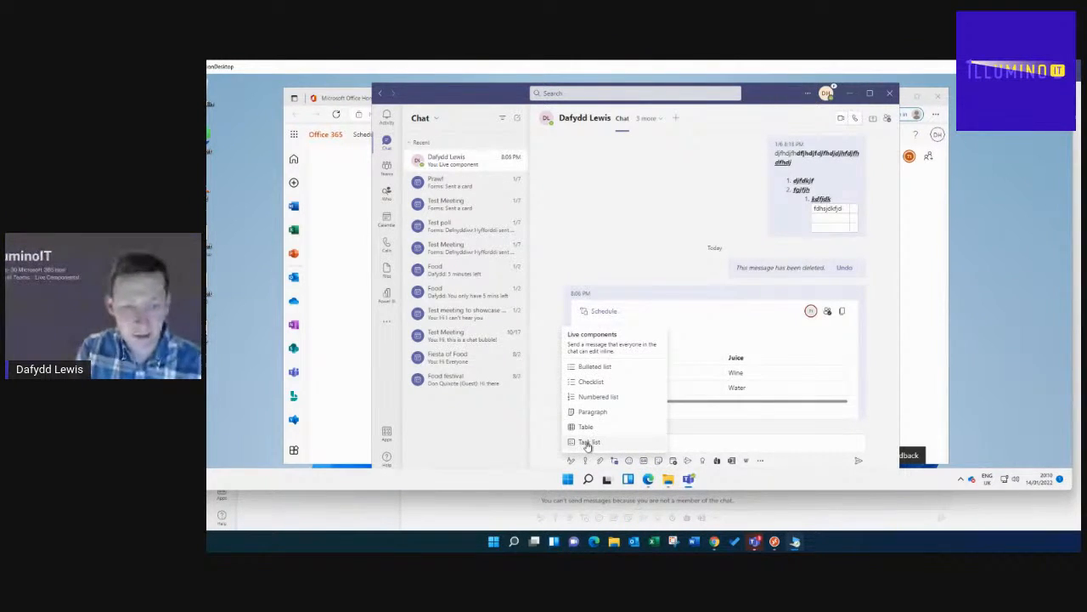
left_click(586, 443)
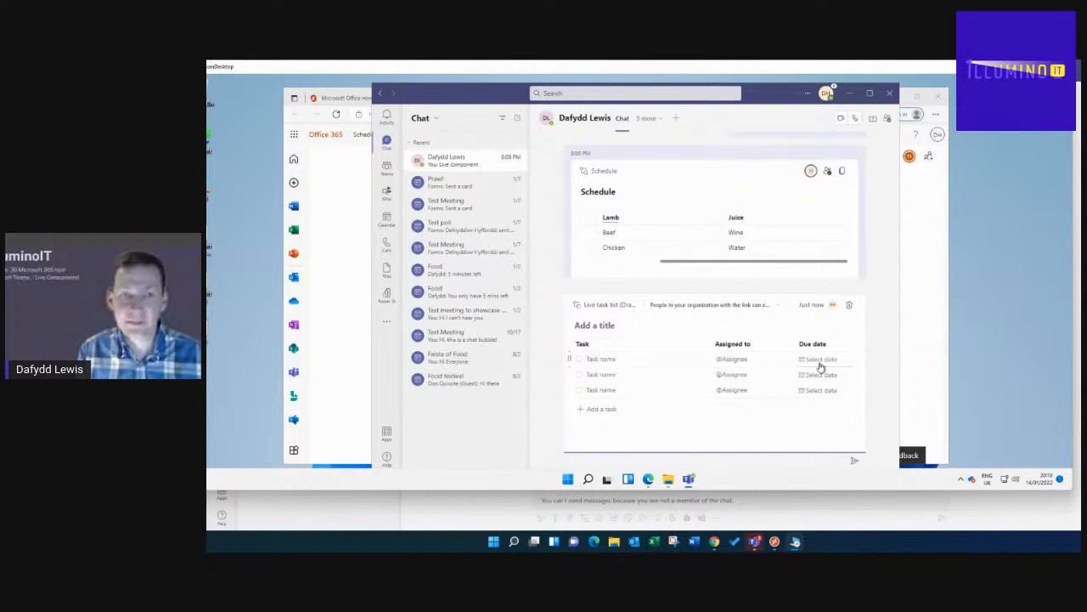
- Open the Microsoft Loop tab in Edge and scroll down to the Components section
mouse_move(649, 479)
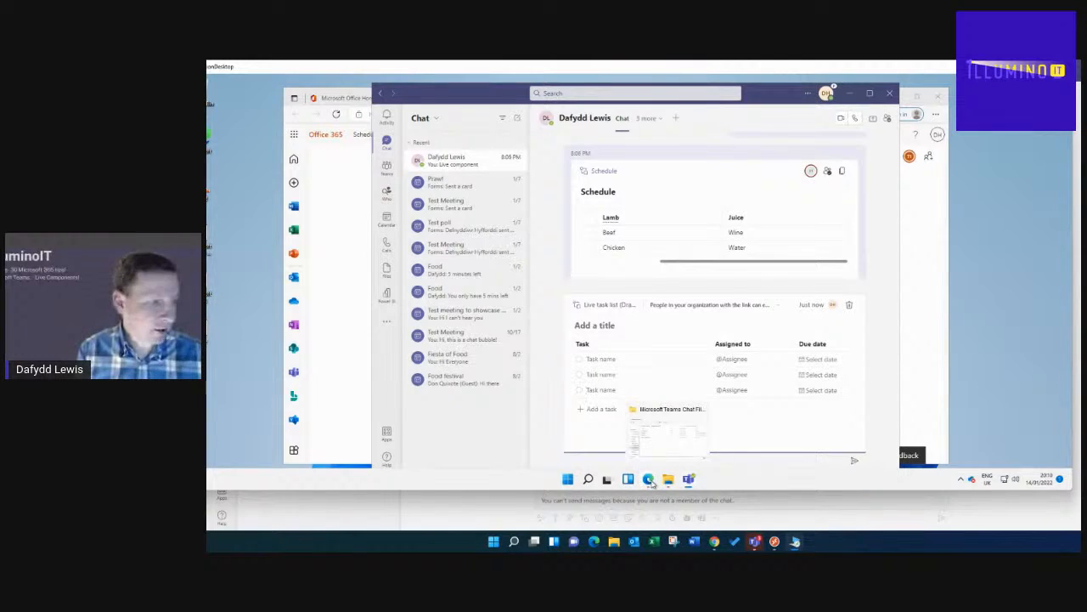
left_click(617, 446)
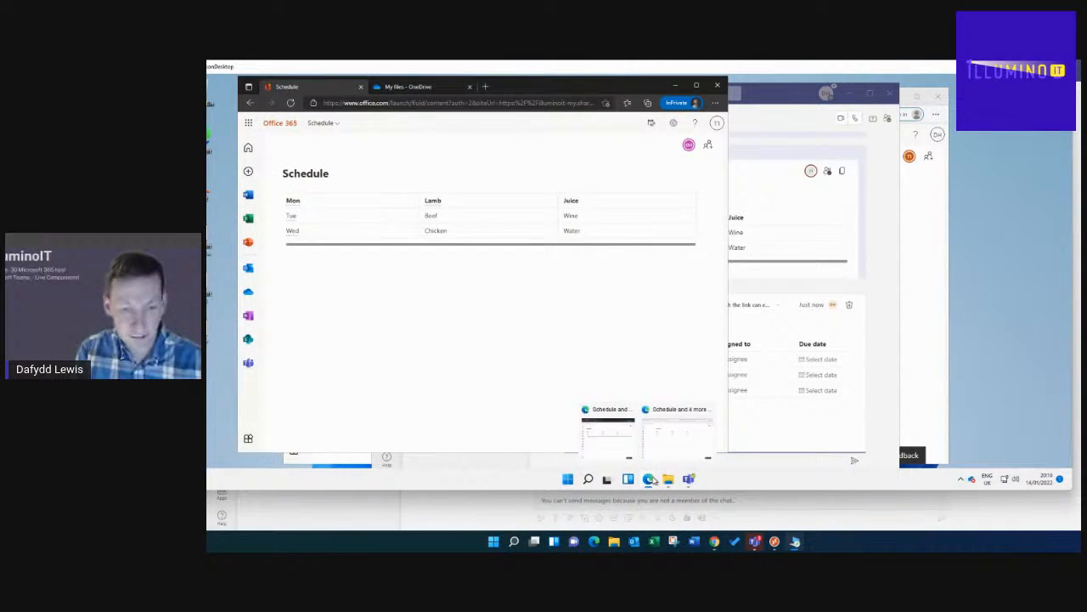
left_click(668, 449)
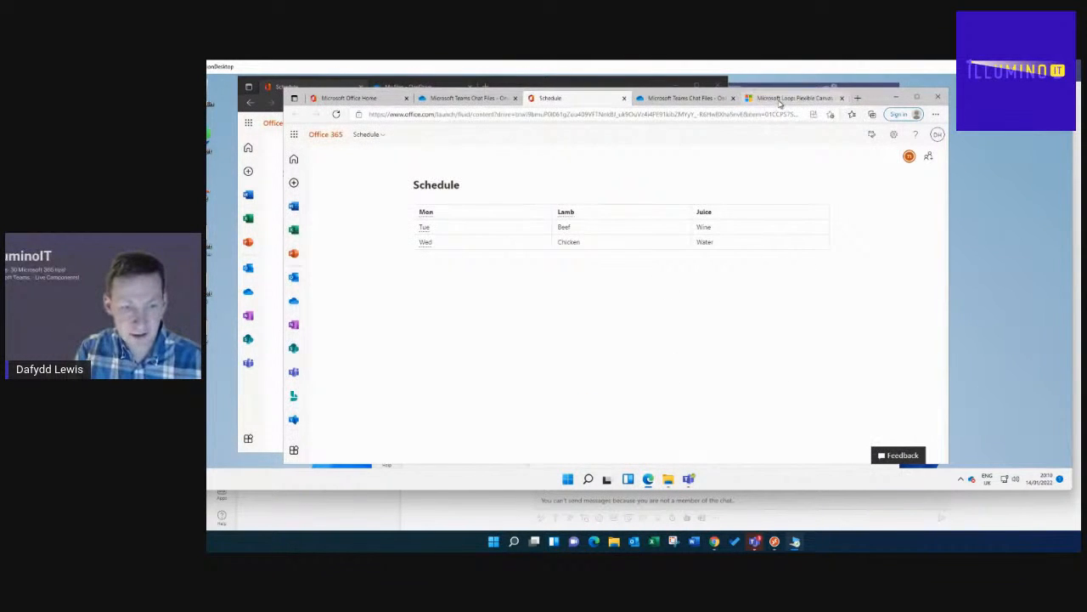
left_click(793, 99)
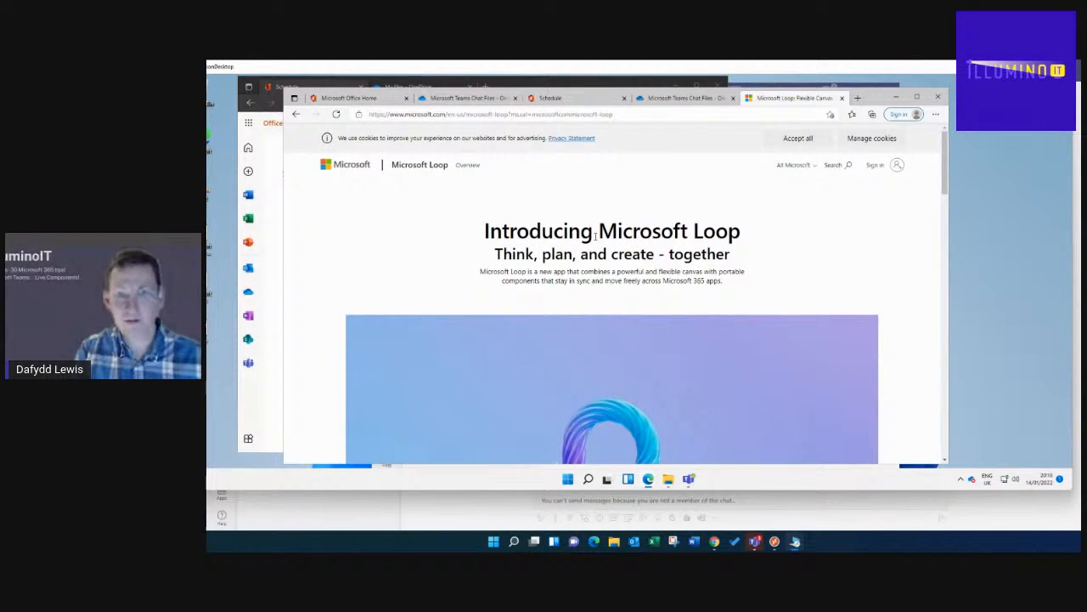
scroll(609, 244, "down", 5)
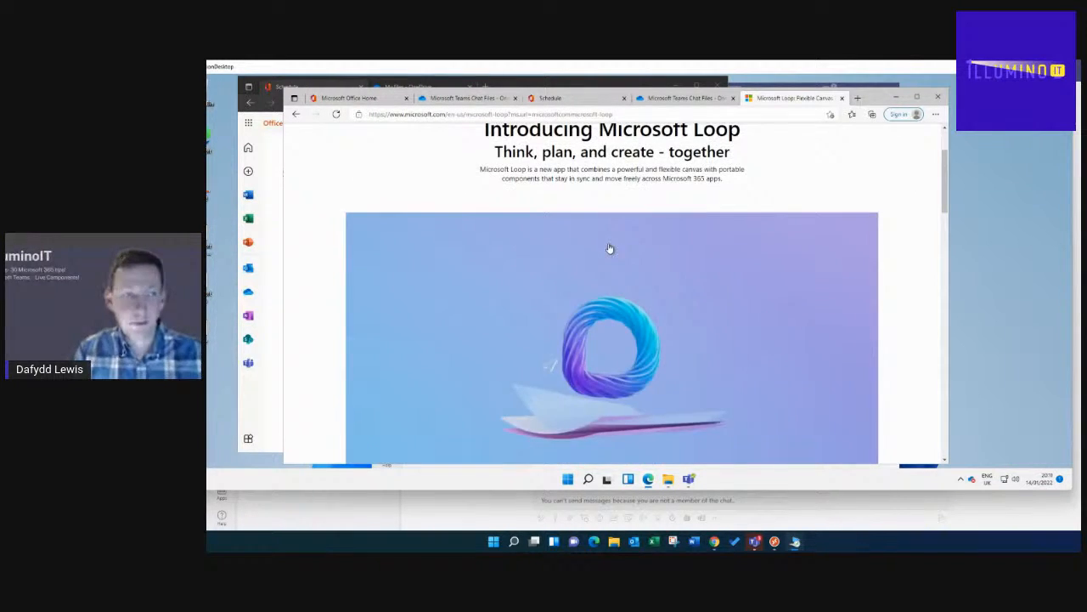
scroll(611, 250, "down", 3)
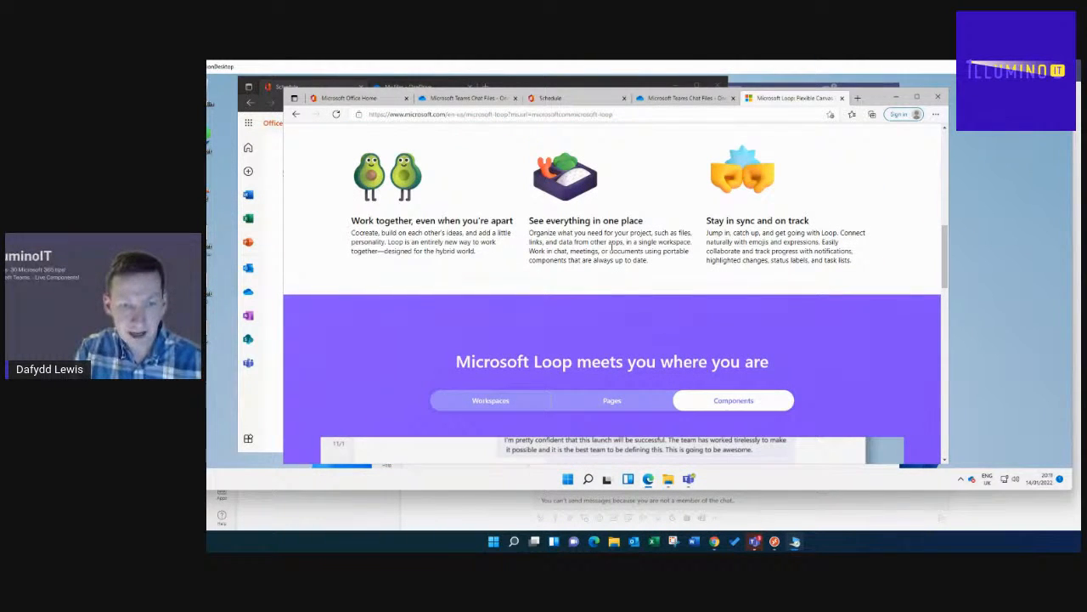
scroll(610, 247, "down", 2)
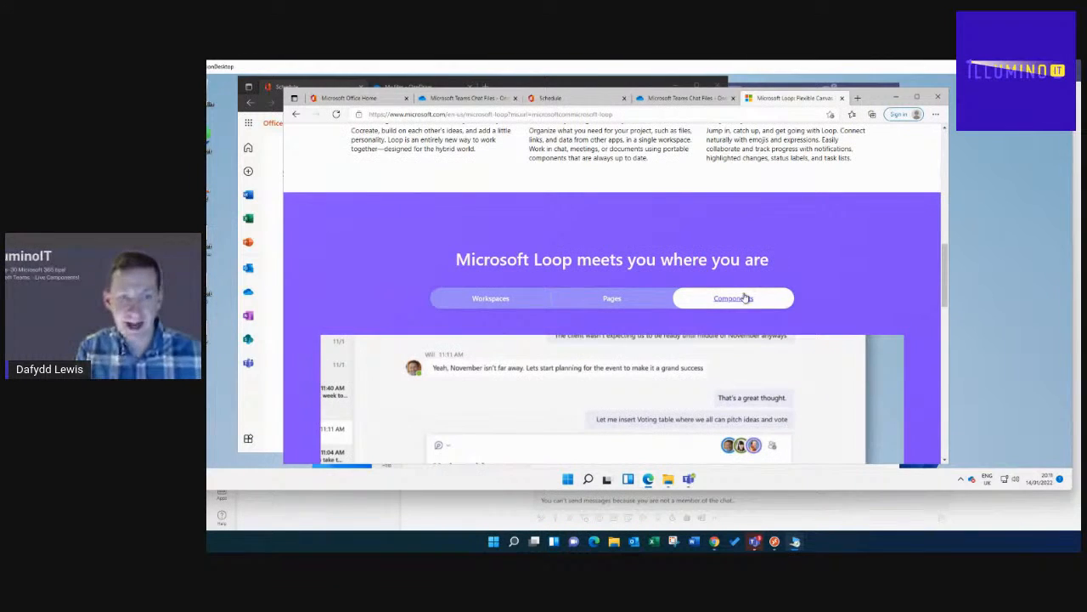